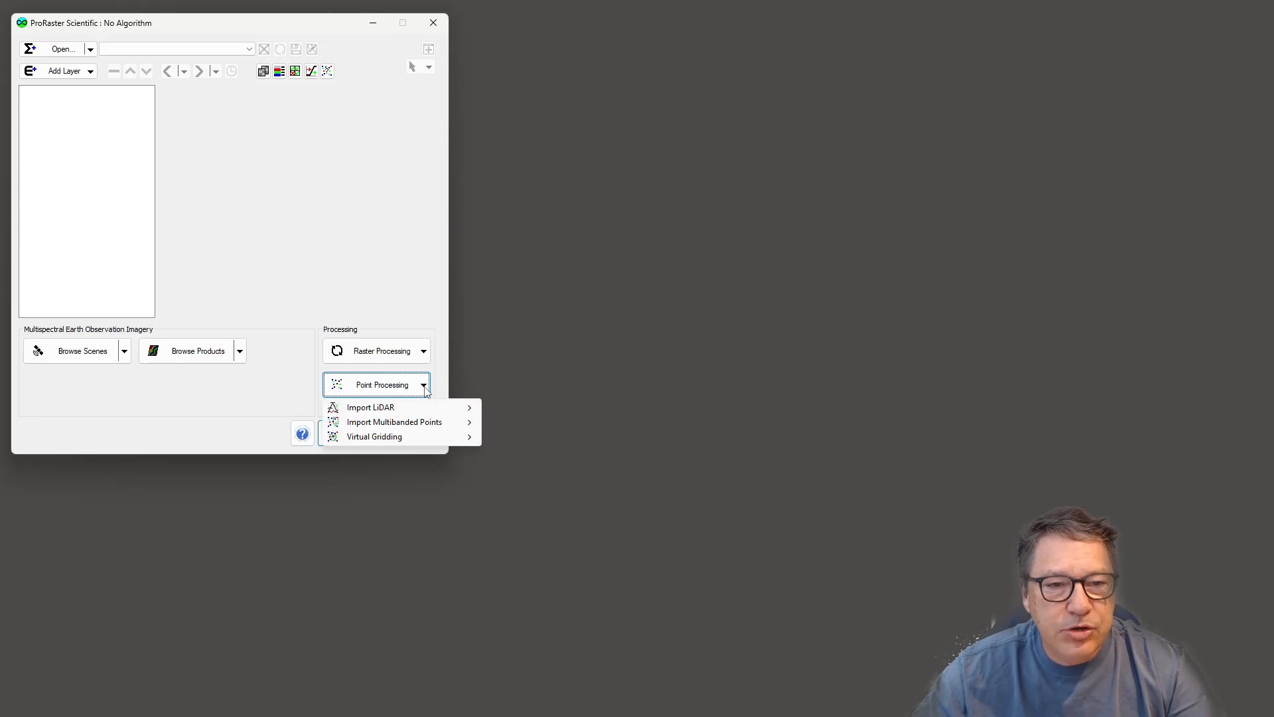
# - Open the Multibanded Point Import dialog from the point processing tools
pyautogui.moveTo(398, 414)
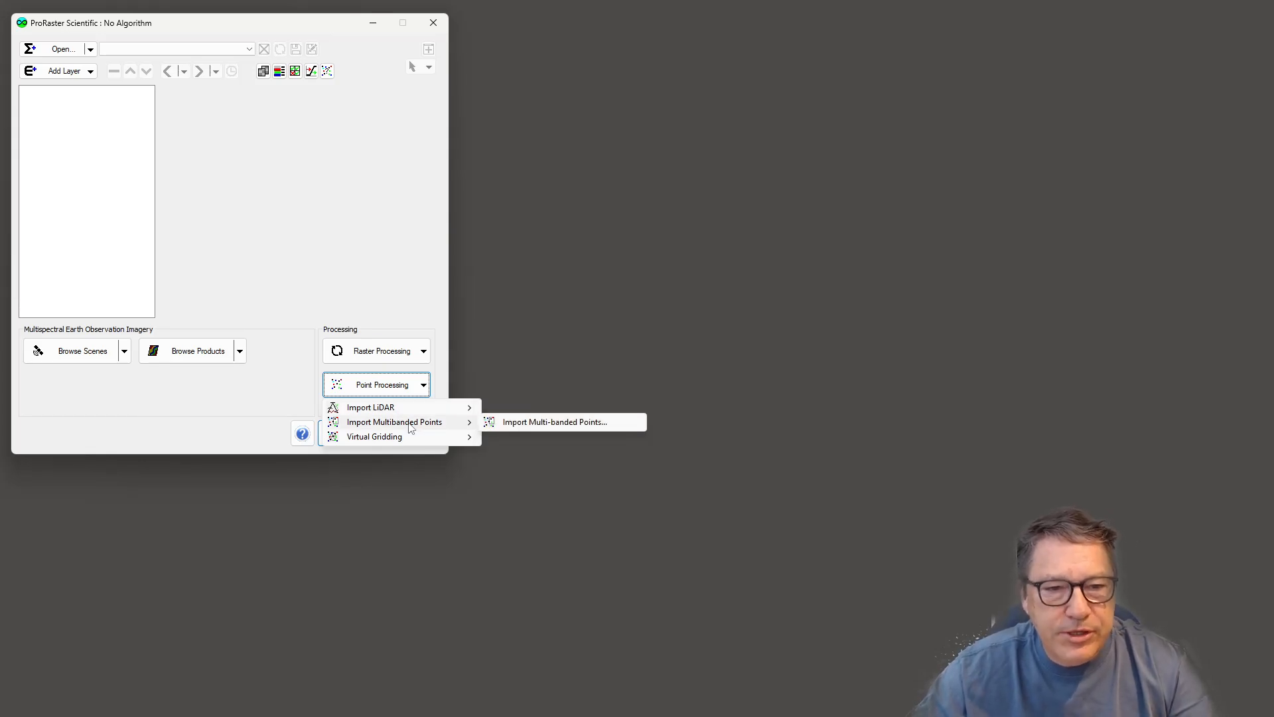
pyautogui.click(574, 424)
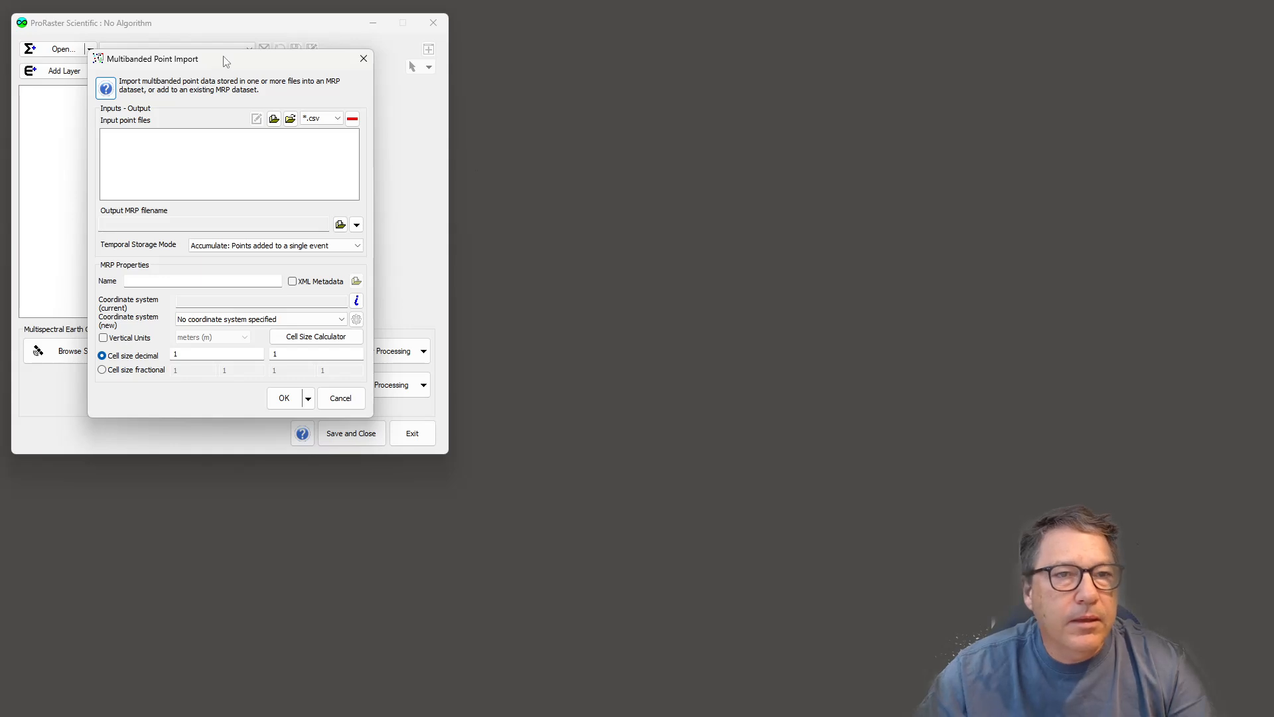
pyautogui.moveTo(226, 61); pyautogui.dragTo(666, 95)
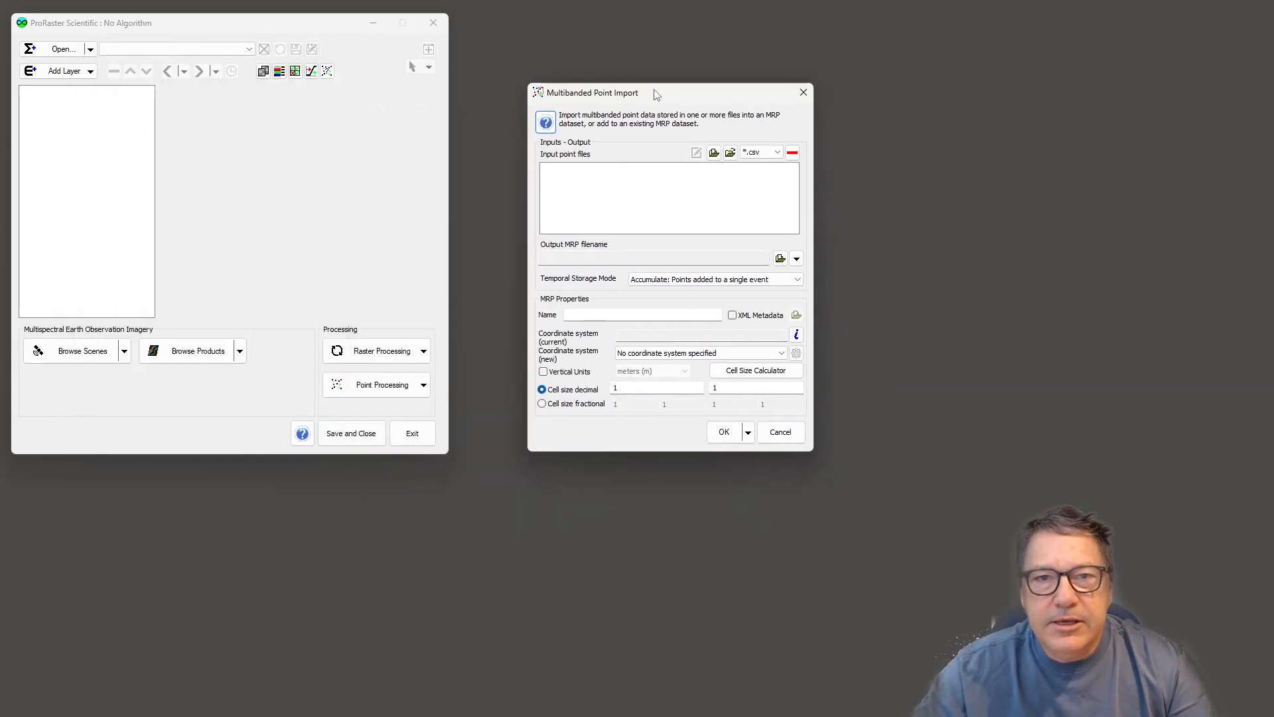
# - Browse to the D:/Data/LAZ/Demo folder and add Elkedra.csv as an input point file
pyautogui.click(714, 154)
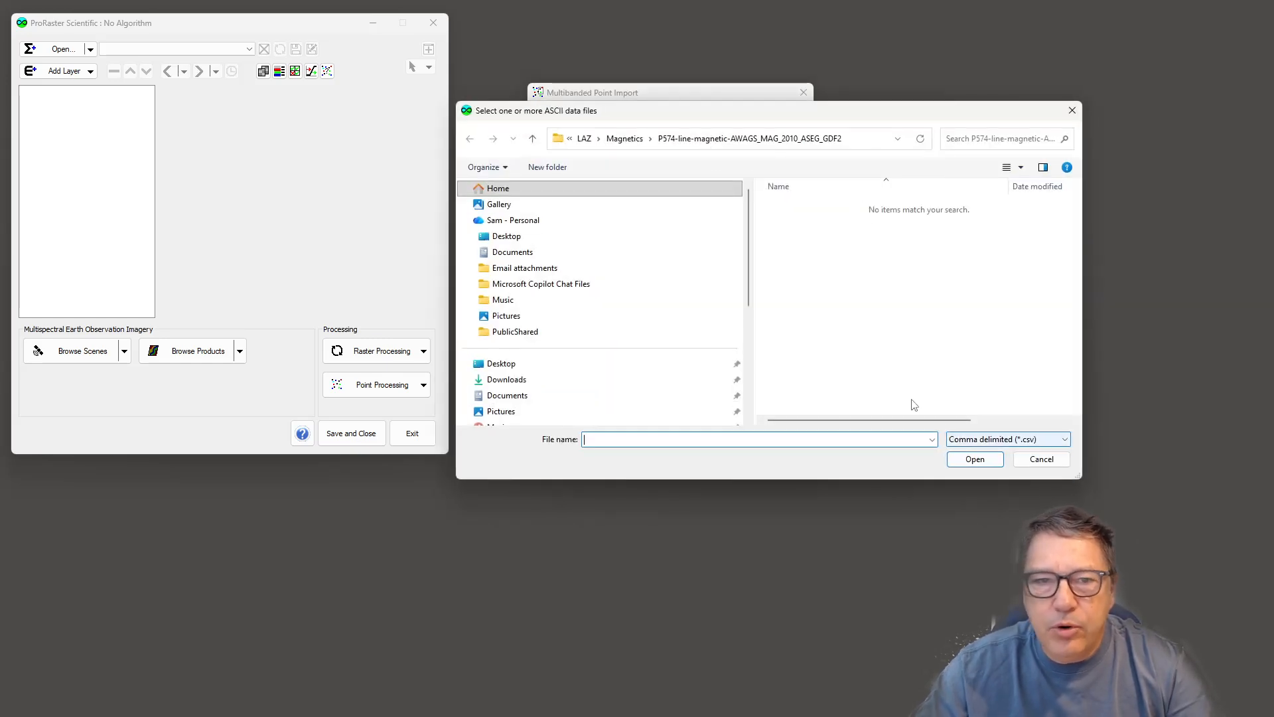
pyautogui.click(584, 142)
pyautogui.doubleClick(793, 206)
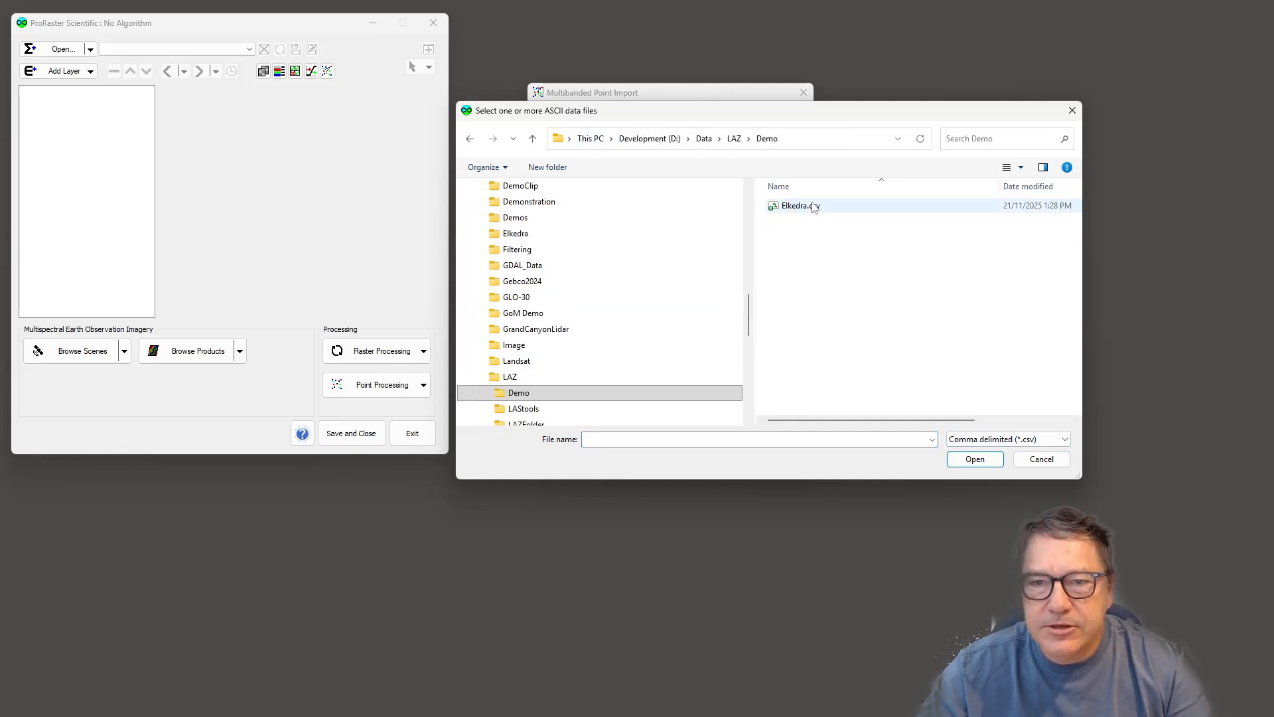
pyautogui.doubleClick(814, 207)
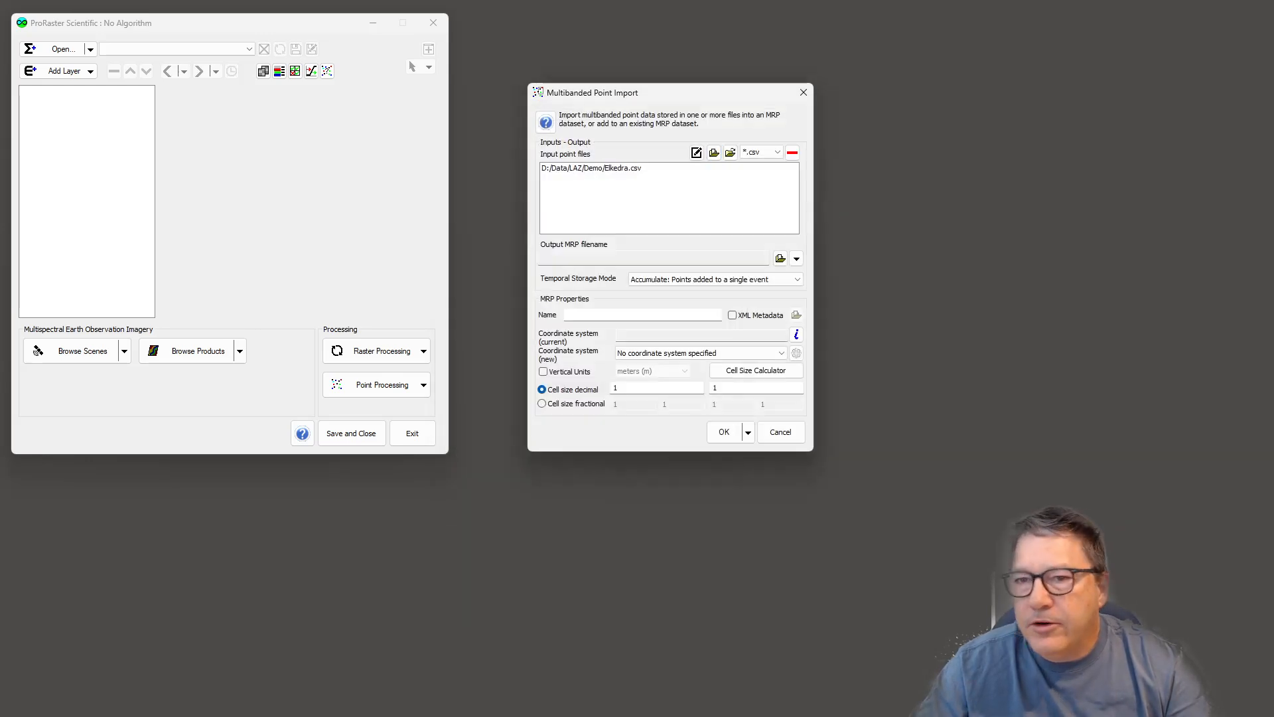
# - Examine the contents of Elkedra.csv in the text editor, checking its header line and comma-separated columns
pyautogui.moveTo(1273, 324); pyautogui.dragTo(852, 132)
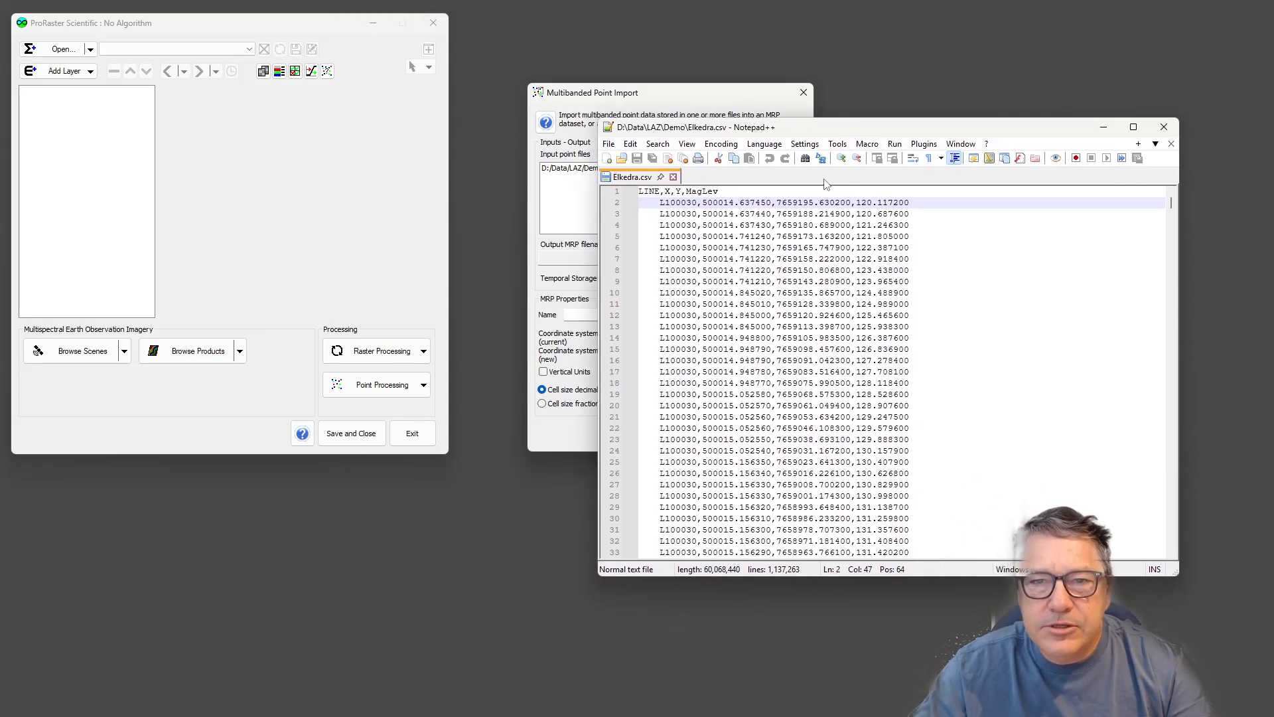
pyautogui.moveTo(641, 192); pyautogui.dragTo(739, 191)
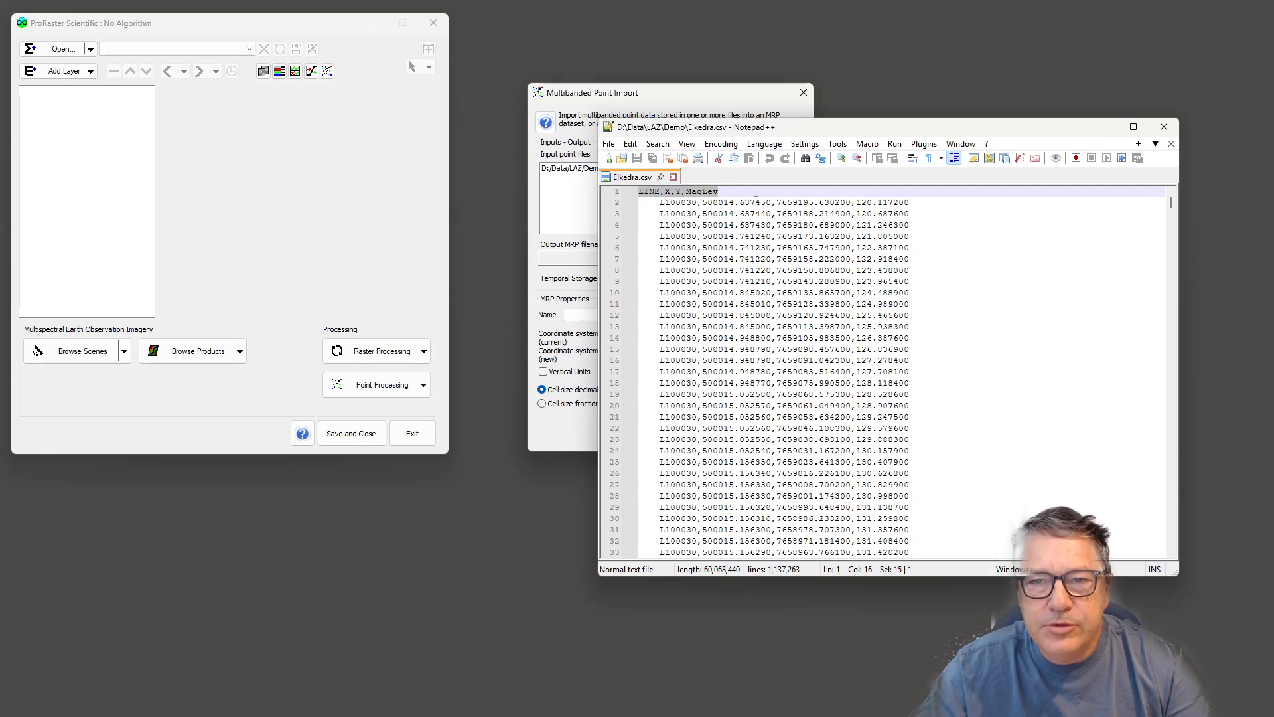
pyautogui.click(666, 203)
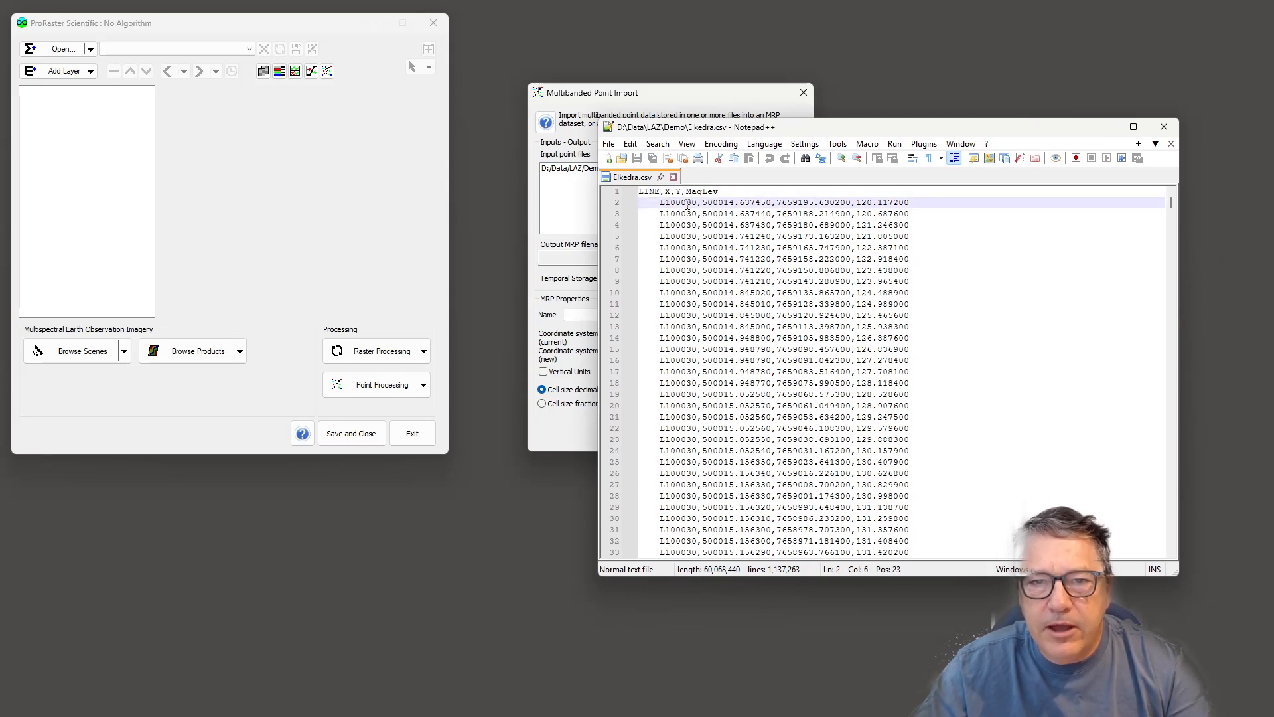
pyautogui.click(697, 203)
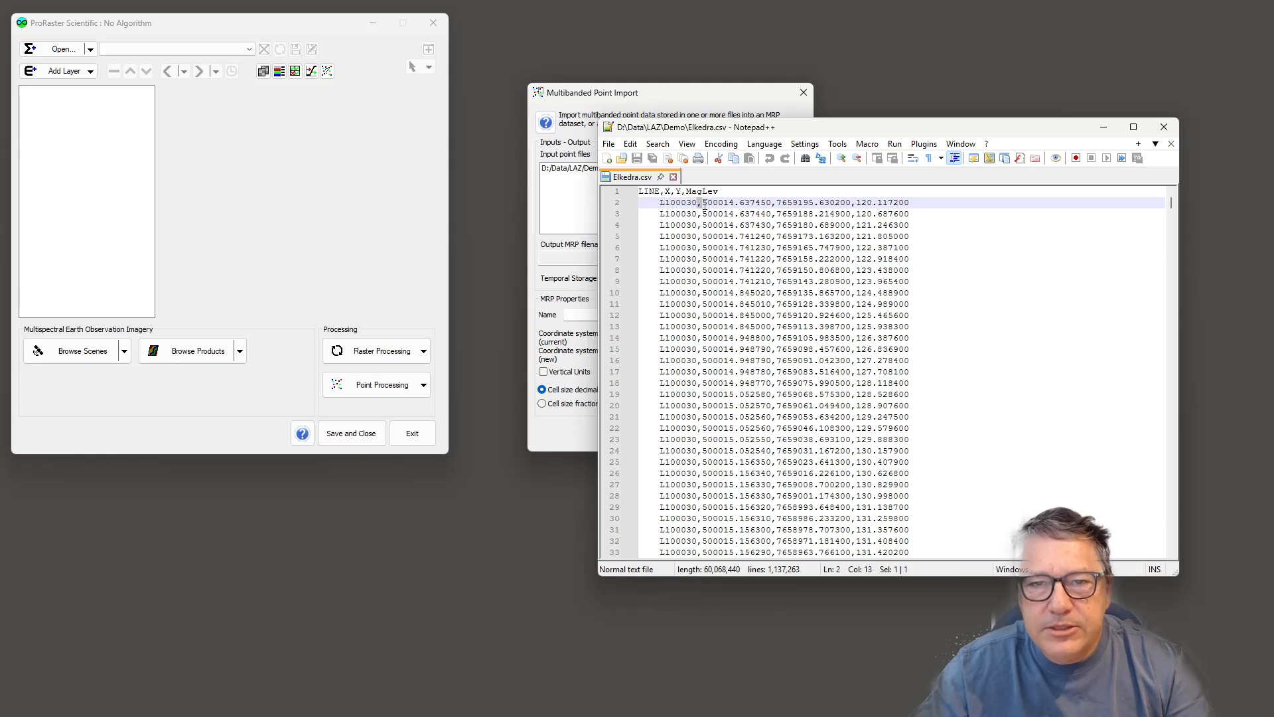
pyautogui.click(740, 203)
pyautogui.click(682, 202)
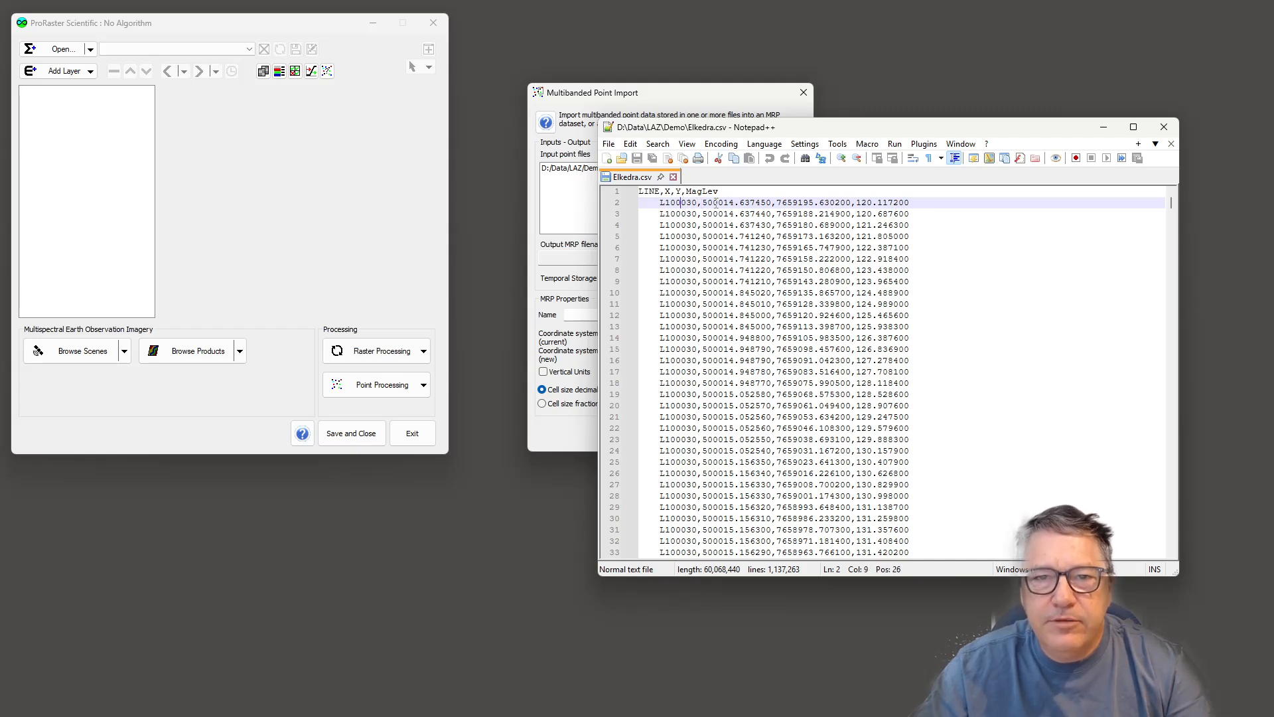
pyautogui.click(733, 202)
pyautogui.click(872, 203)
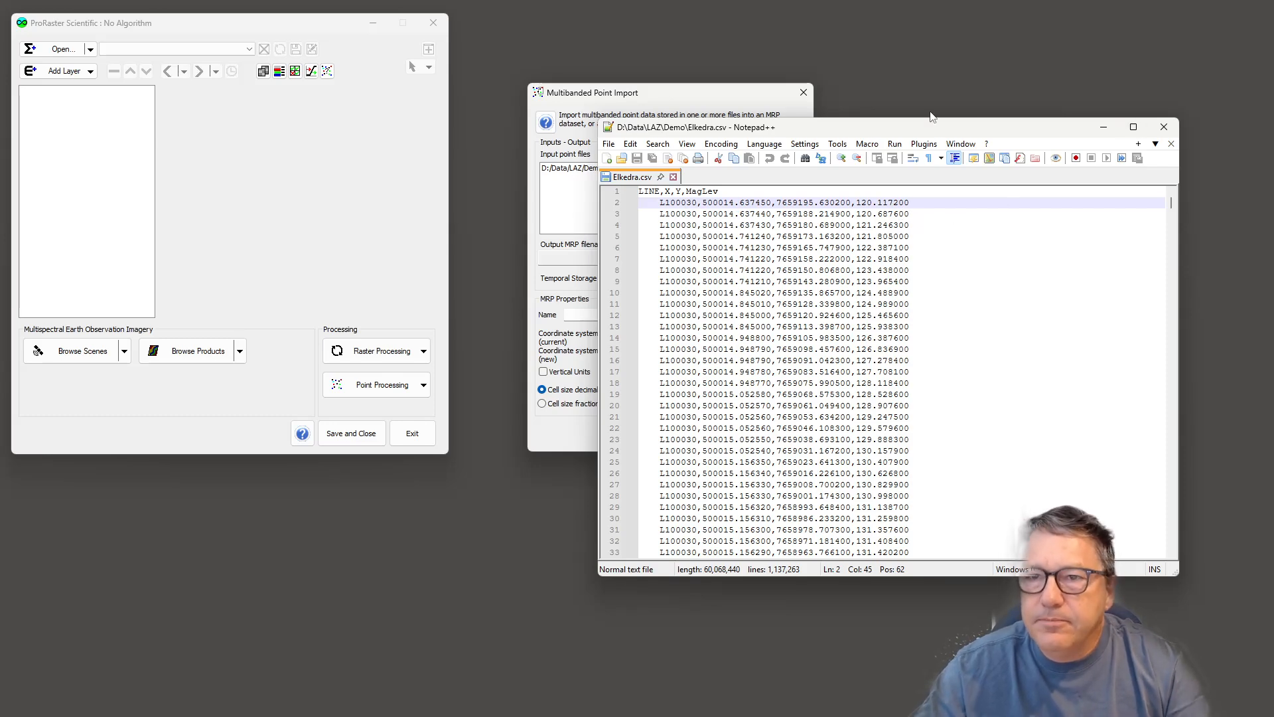
pyautogui.moveTo(927, 132); pyautogui.dragTo(1273, 150)
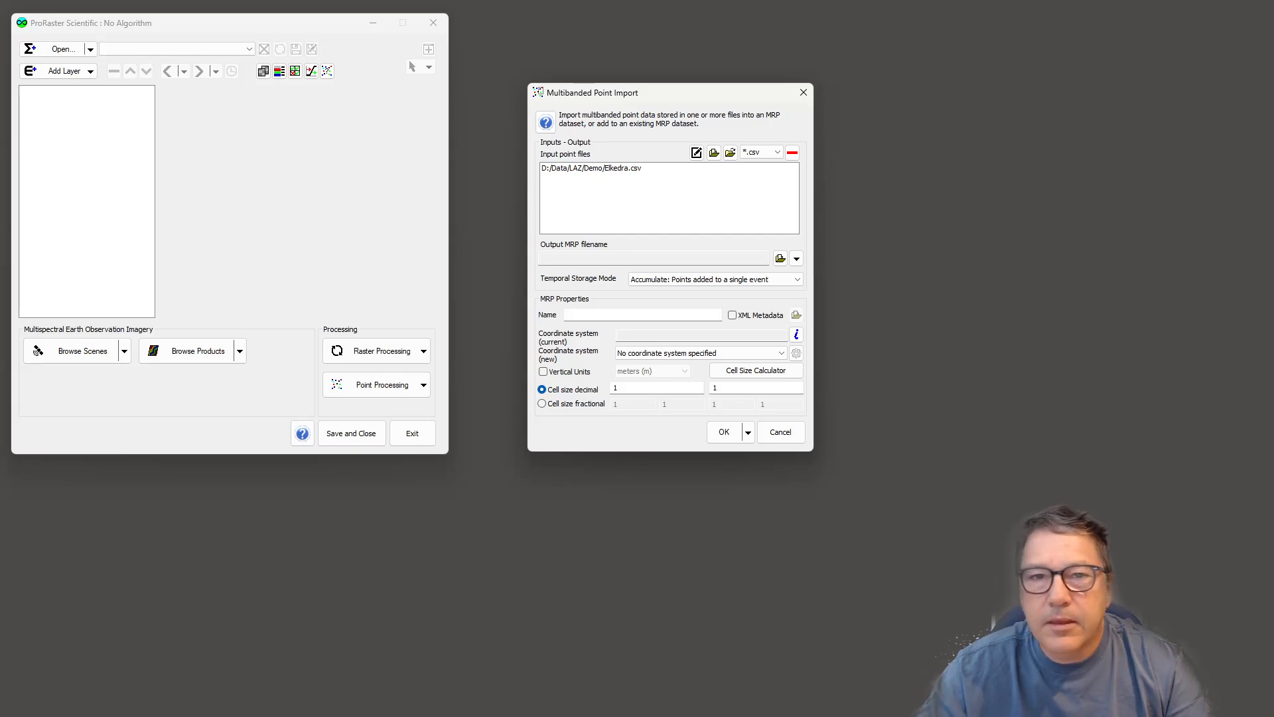
# - Open the file import properties for the Elkedra.csv input file
pyautogui.click(617, 174)
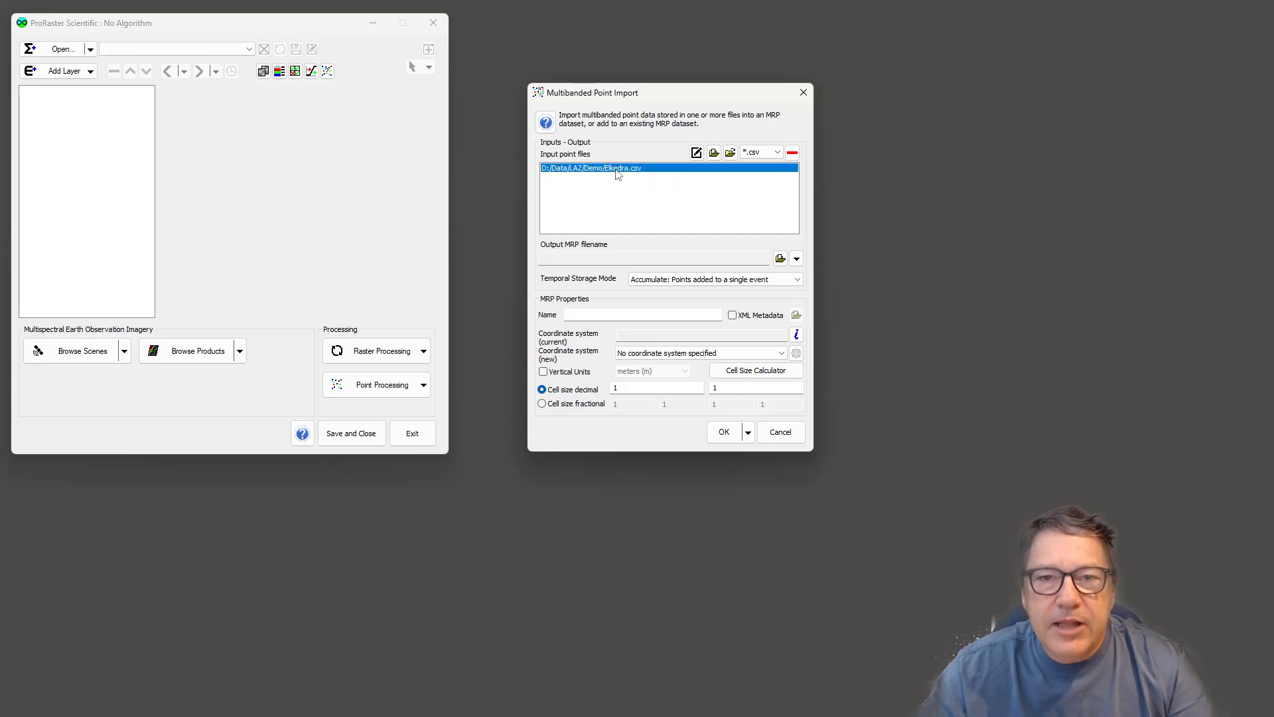
pyautogui.click(697, 153)
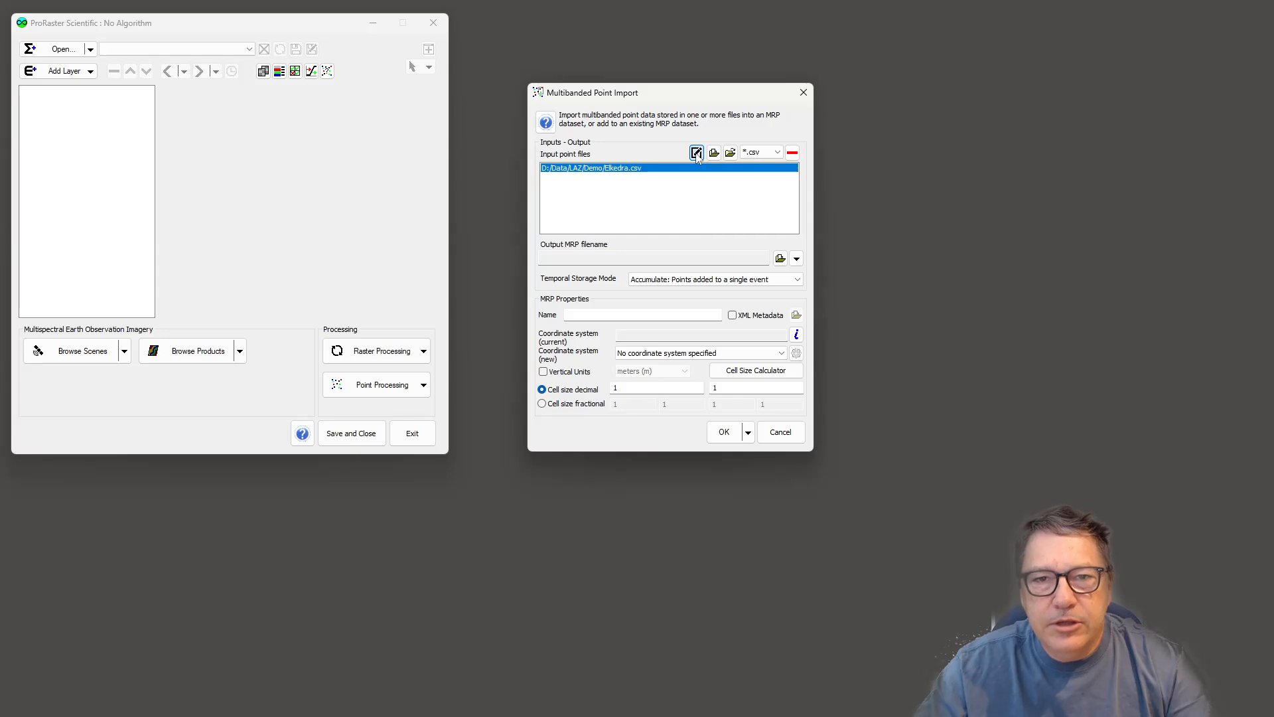
pyautogui.moveTo(662, 153); pyautogui.dragTo(842, 120)
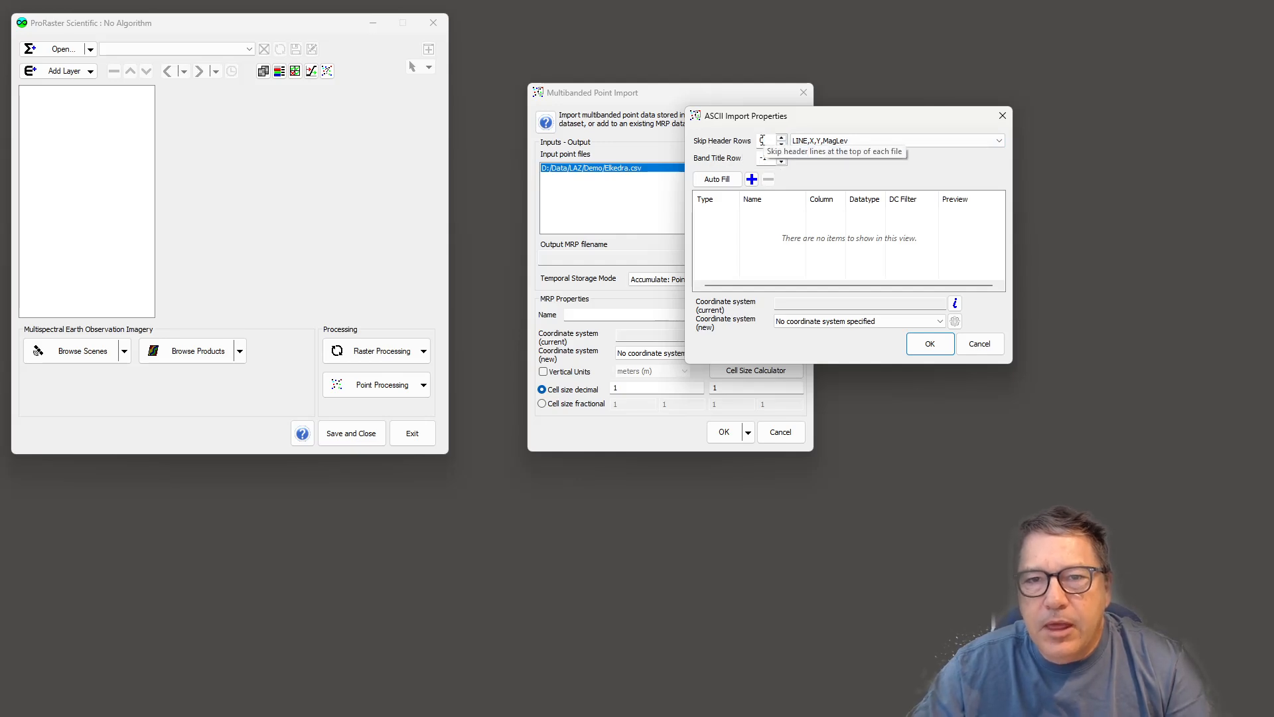
# - Set Skip Header Rows to 1 in the ASCII import properties
pyautogui.click(844, 144)
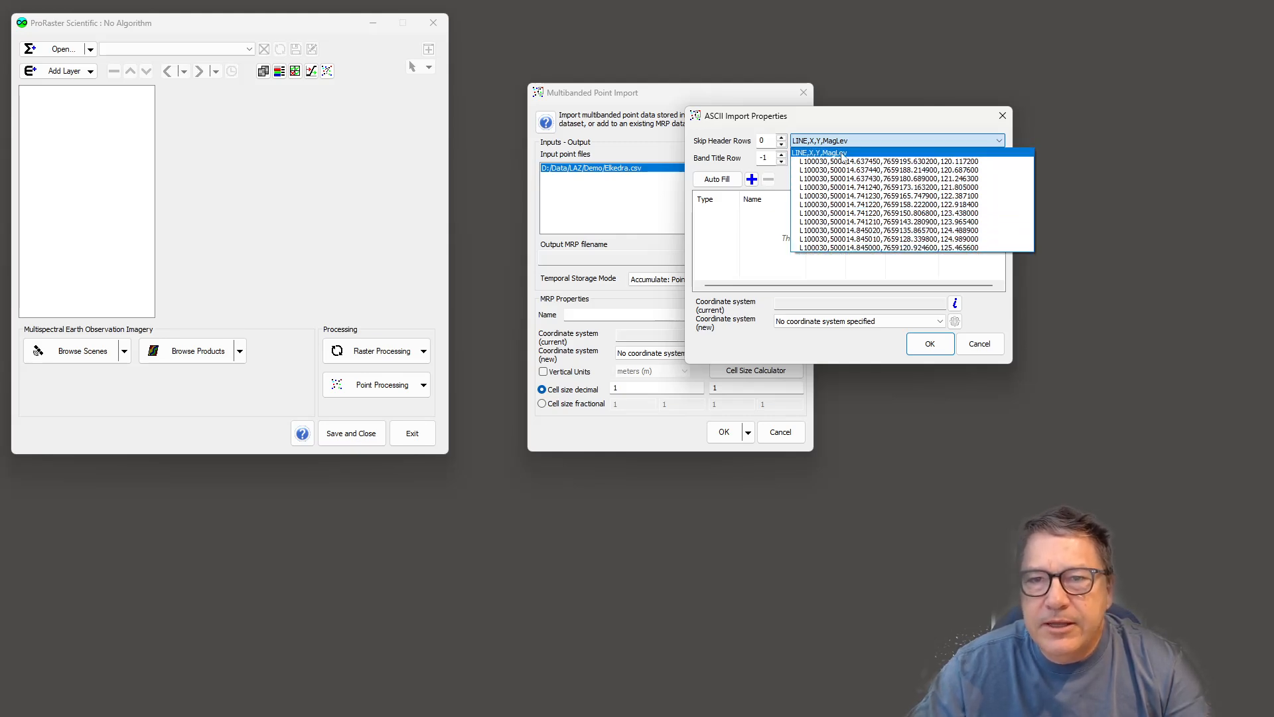
pyautogui.click(735, 135)
pyautogui.click(782, 137)
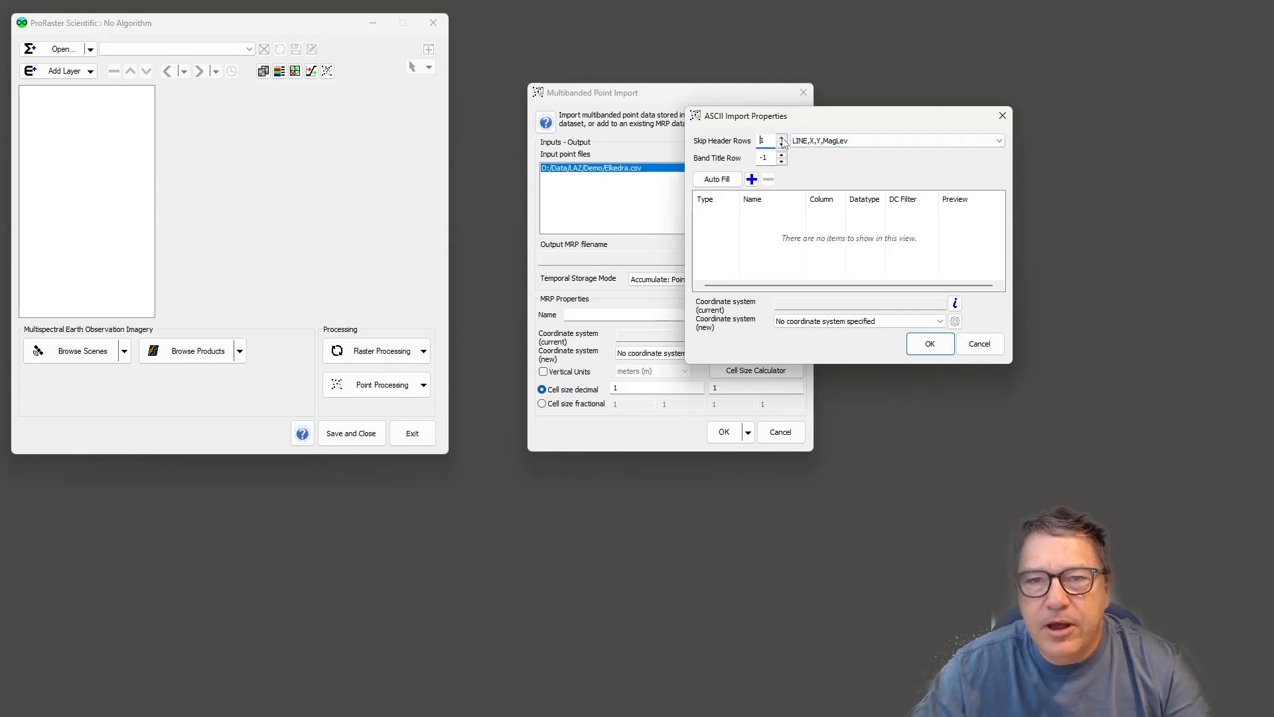
pyautogui.click(782, 140)
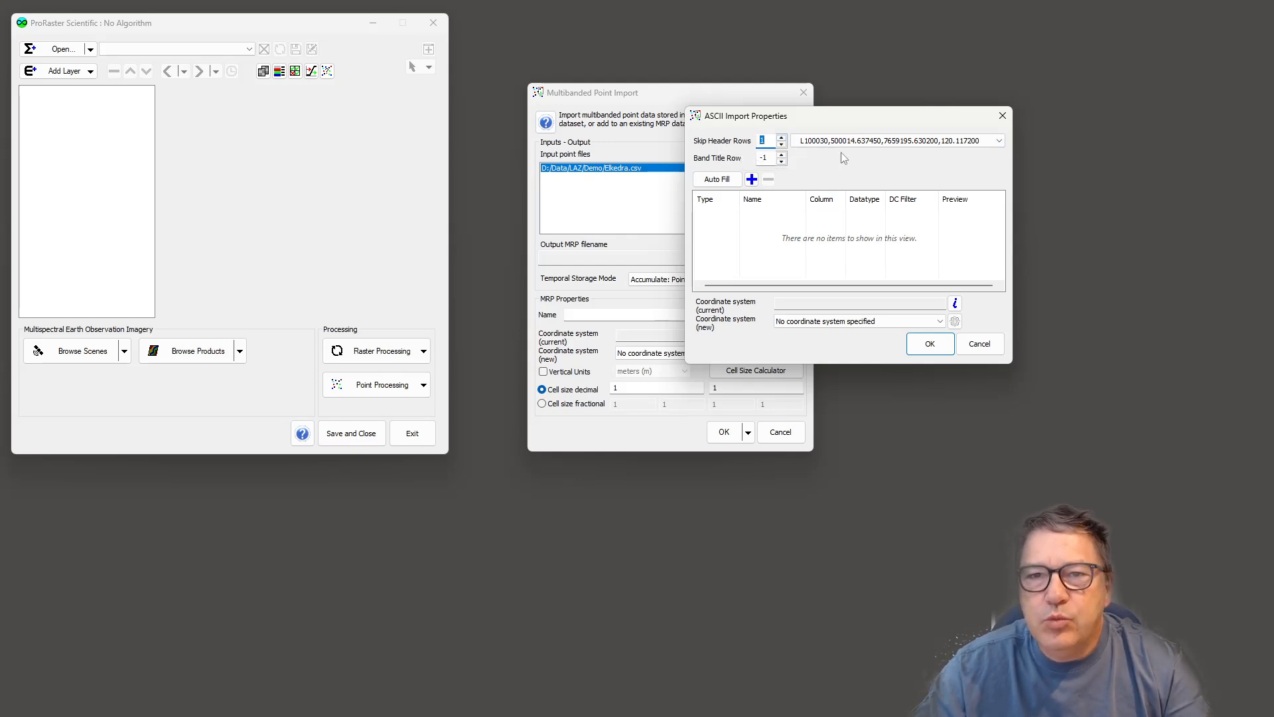
pyautogui.click(870, 141)
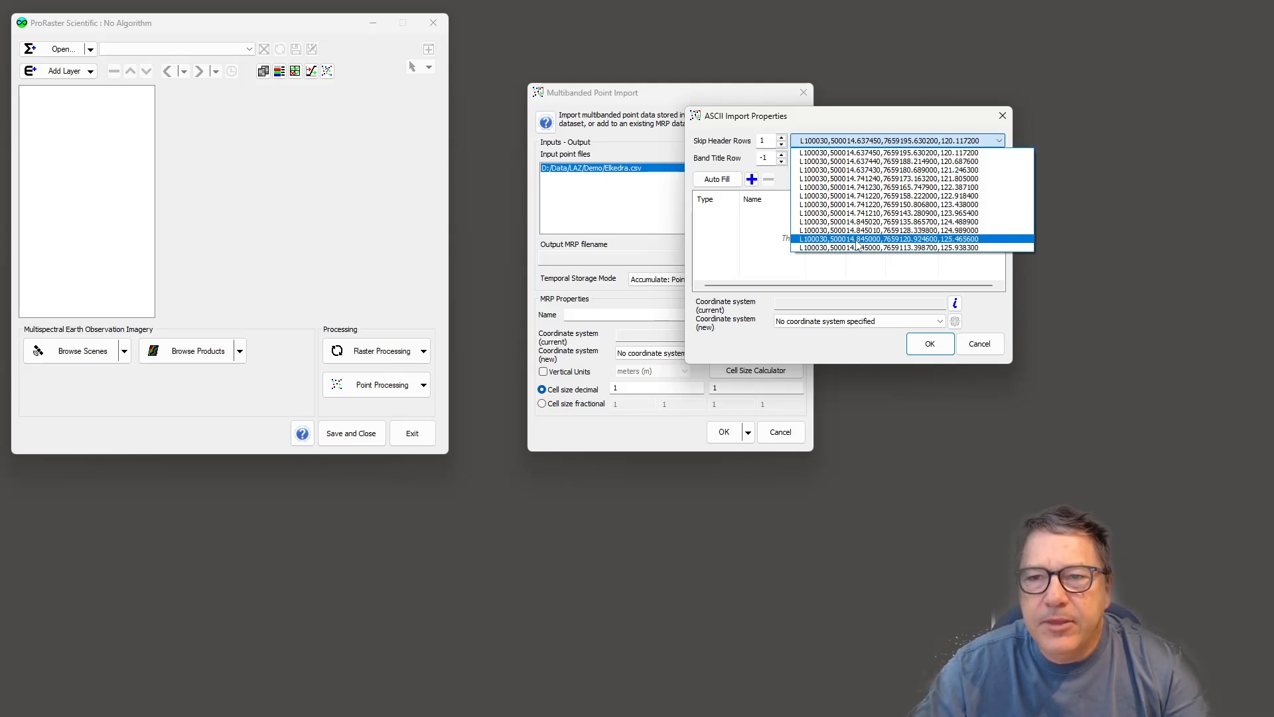
pyautogui.click(856, 118)
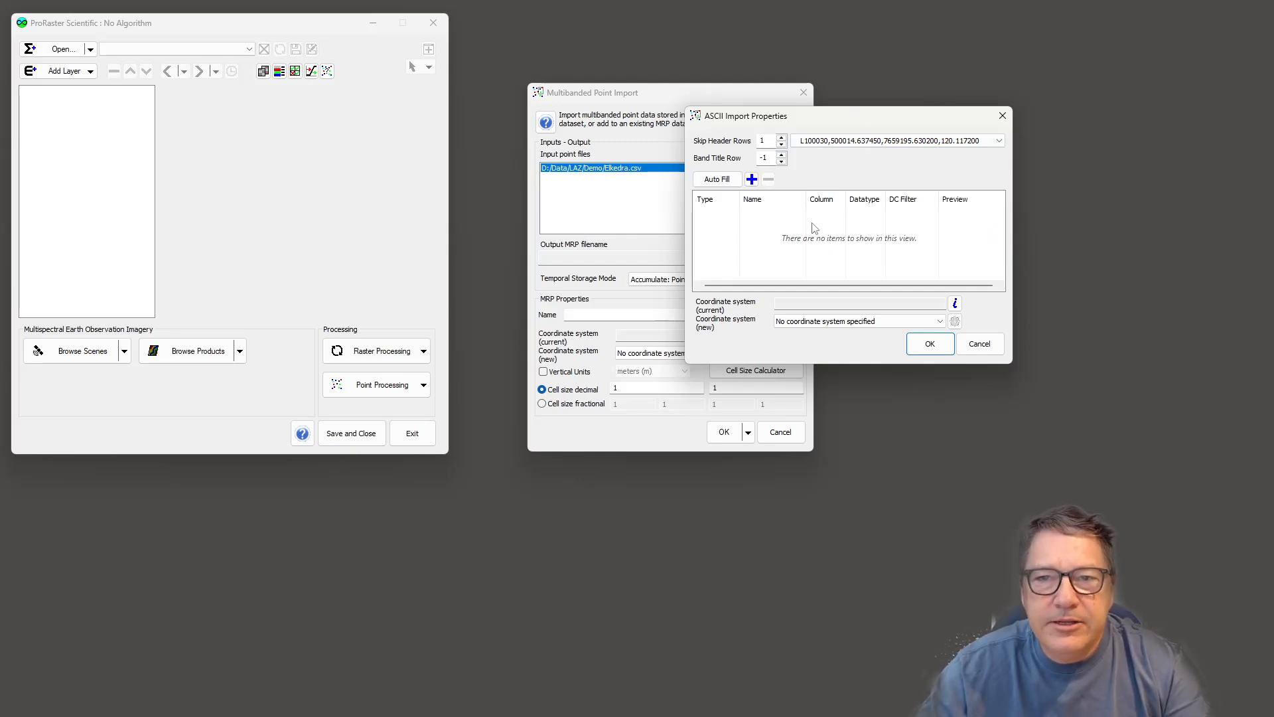
# - Set the Band Title Row to 0 so column titles come from the header line
pyautogui.click(782, 156)
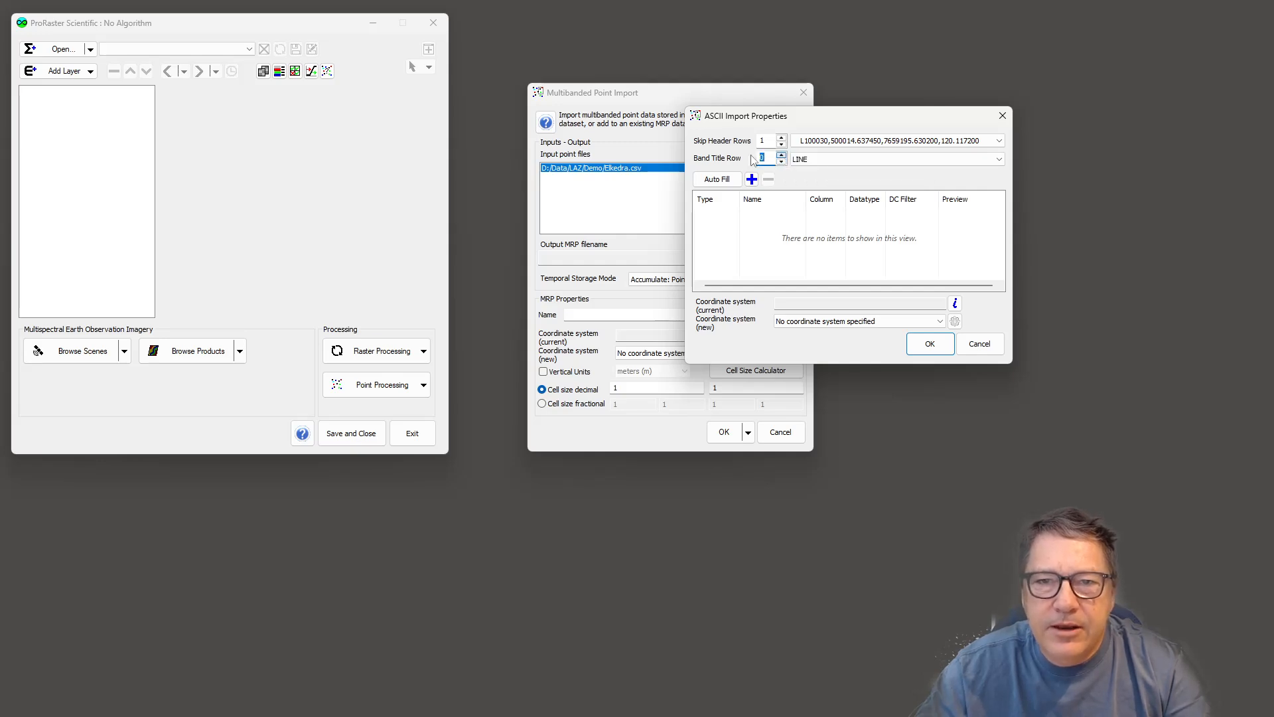
pyautogui.click(856, 161)
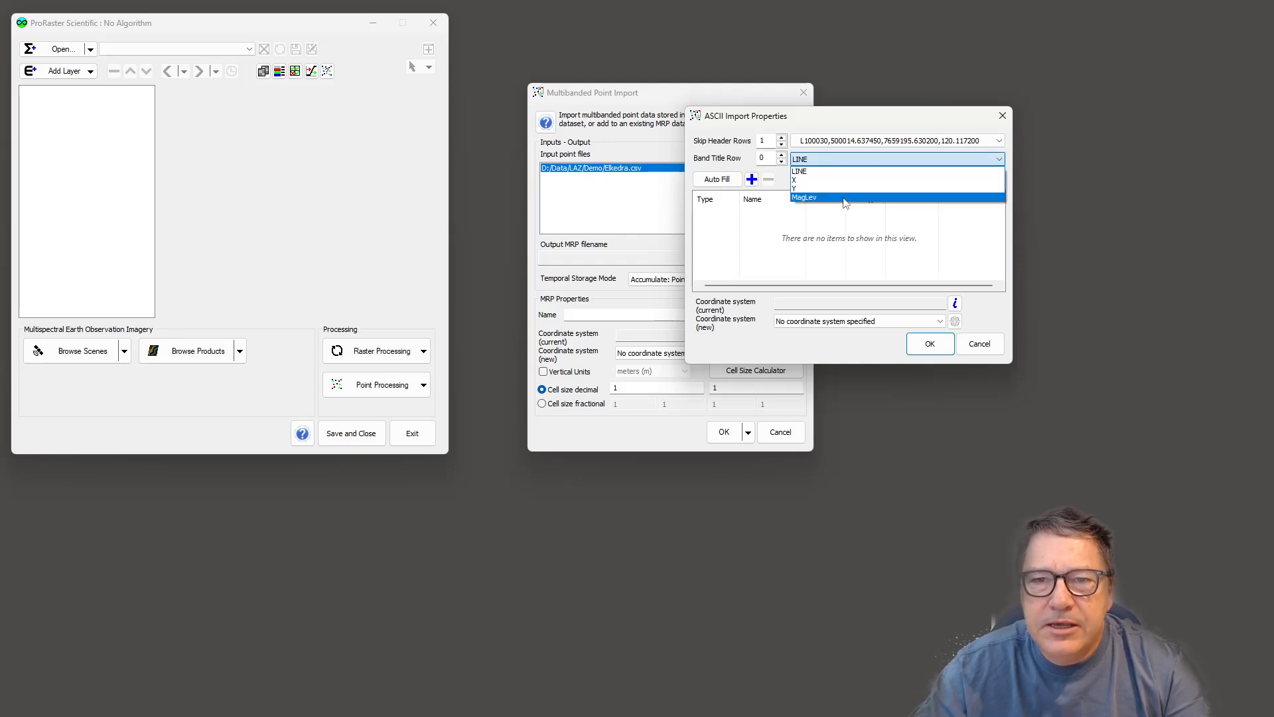
pyautogui.click(747, 163)
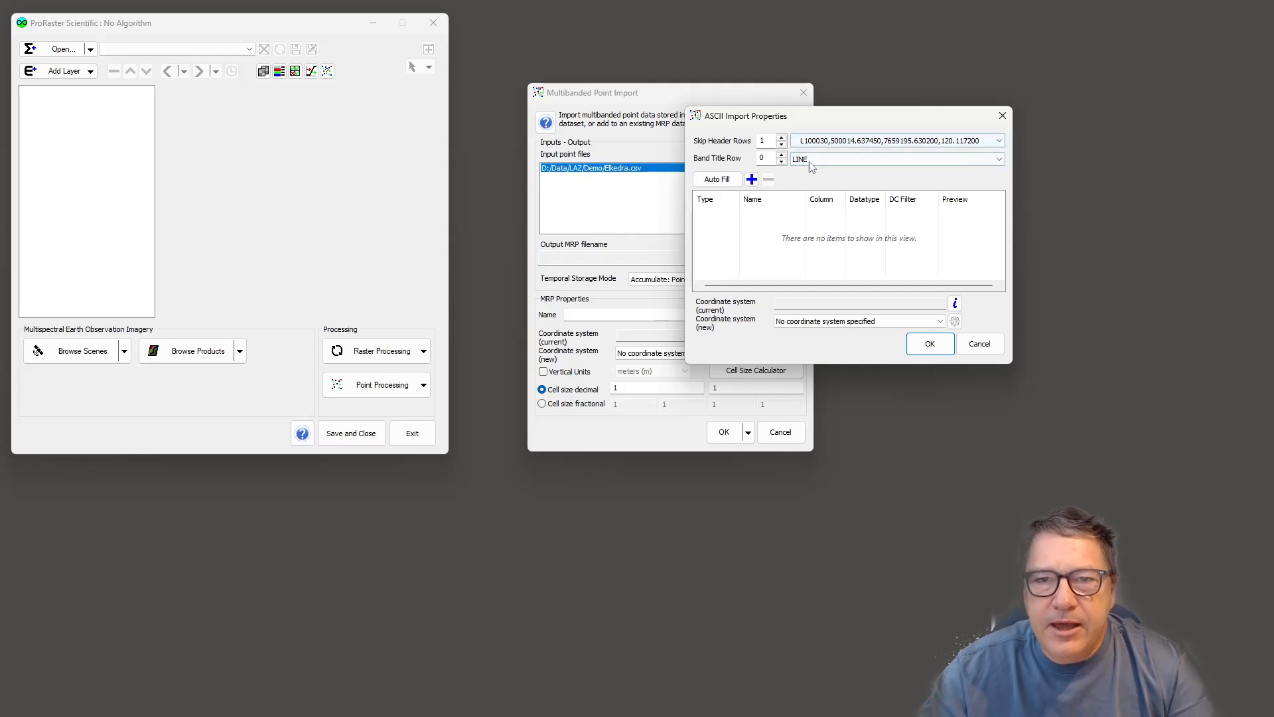
# - Auto-fill the column band definitions from the title row
pyautogui.click(717, 179)
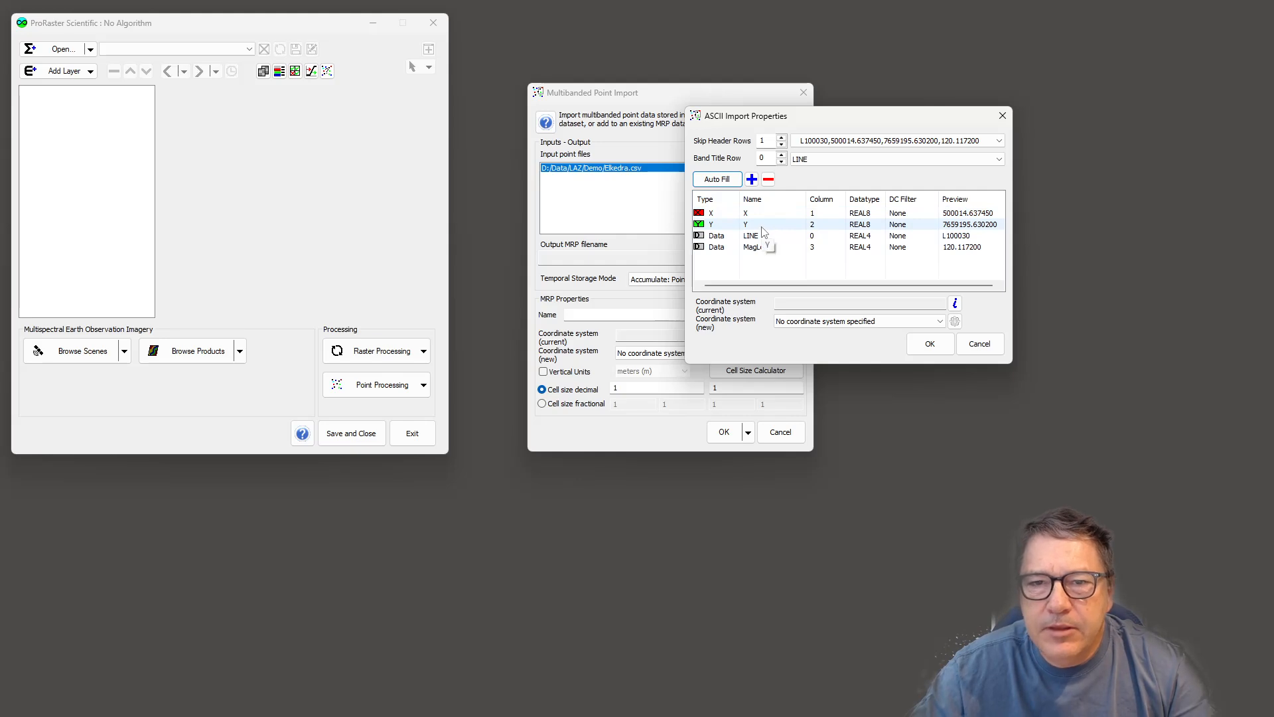
pyautogui.click(738, 215)
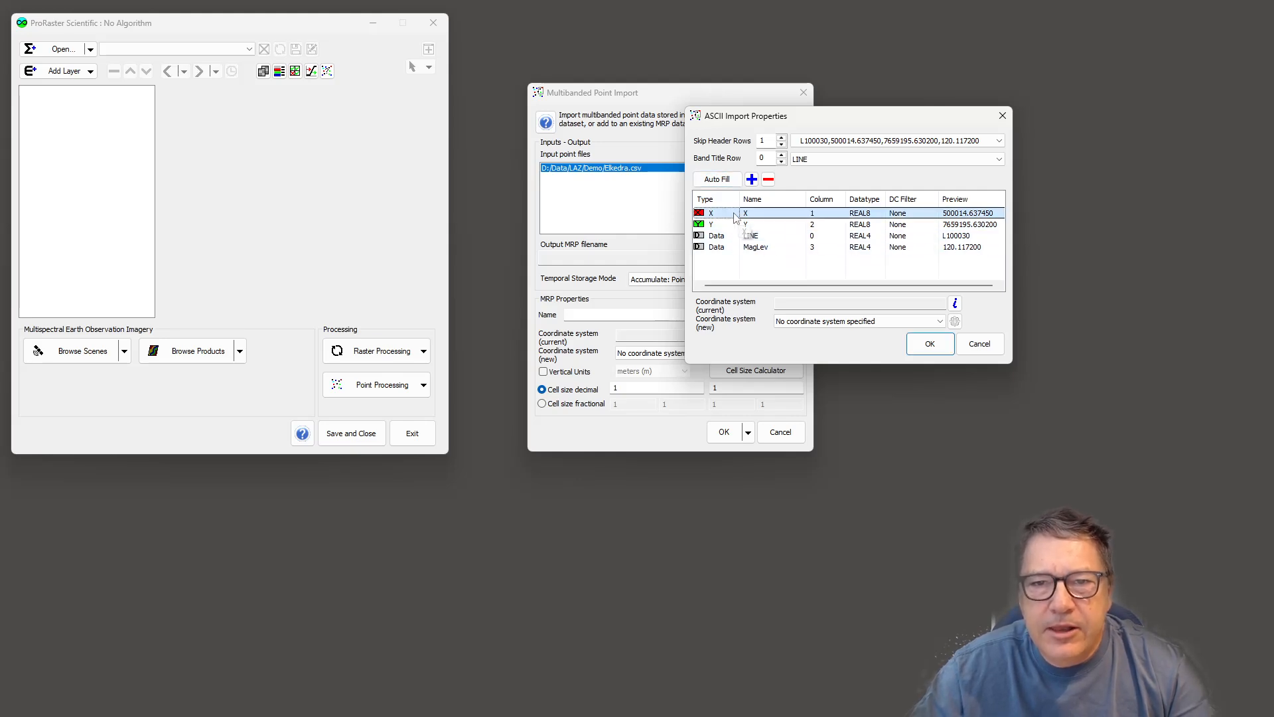
pyautogui.click(735, 218)
pyautogui.click(736, 215)
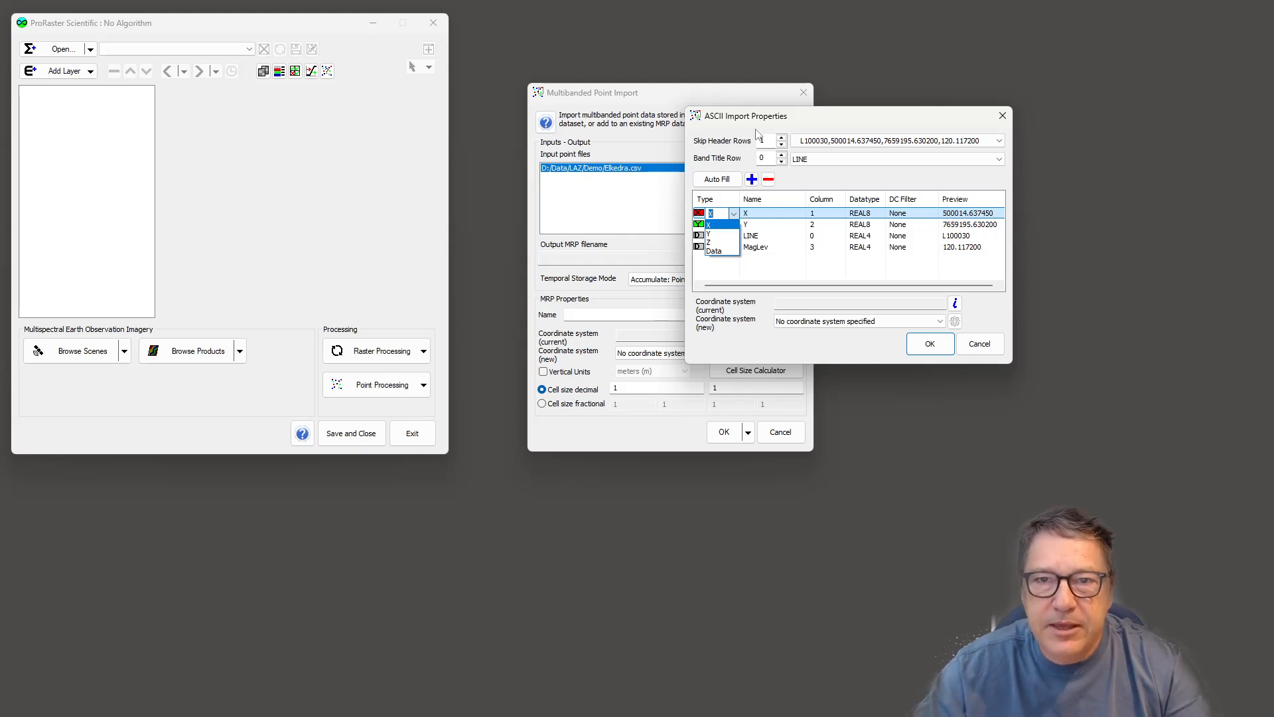
pyautogui.click(824, 121)
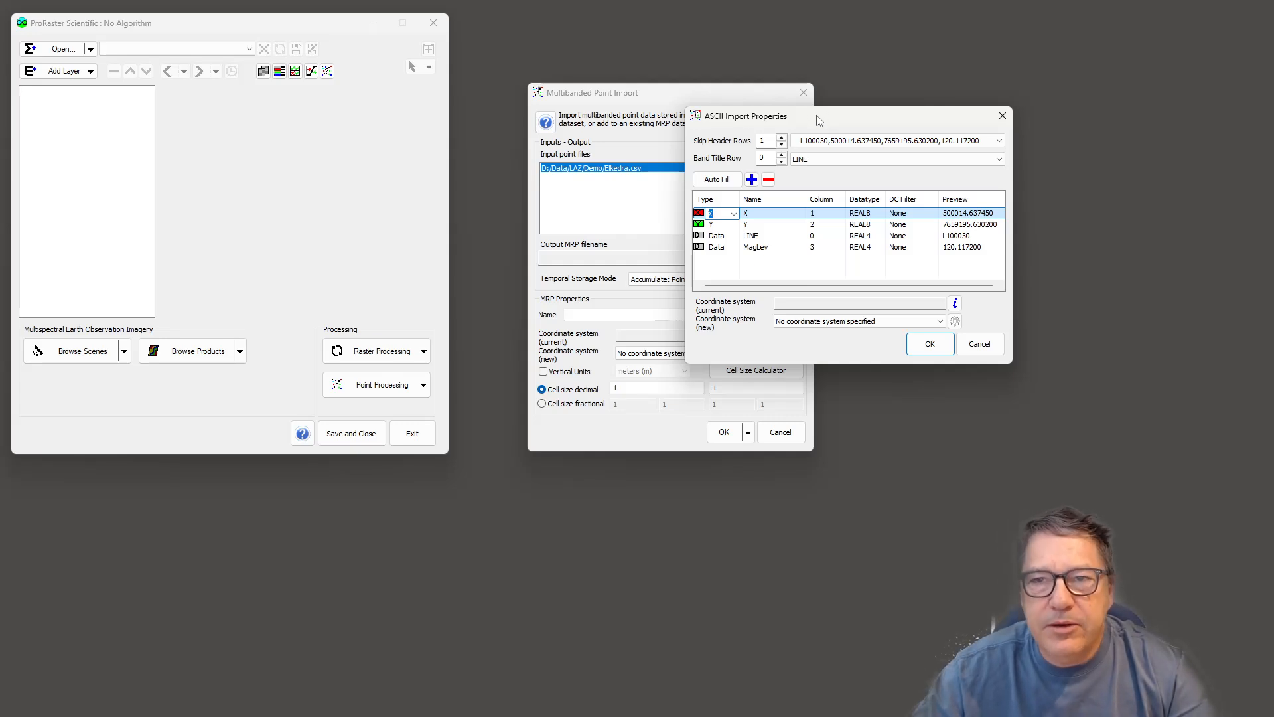
pyautogui.moveTo(820, 119); pyautogui.dragTo(818, 126)
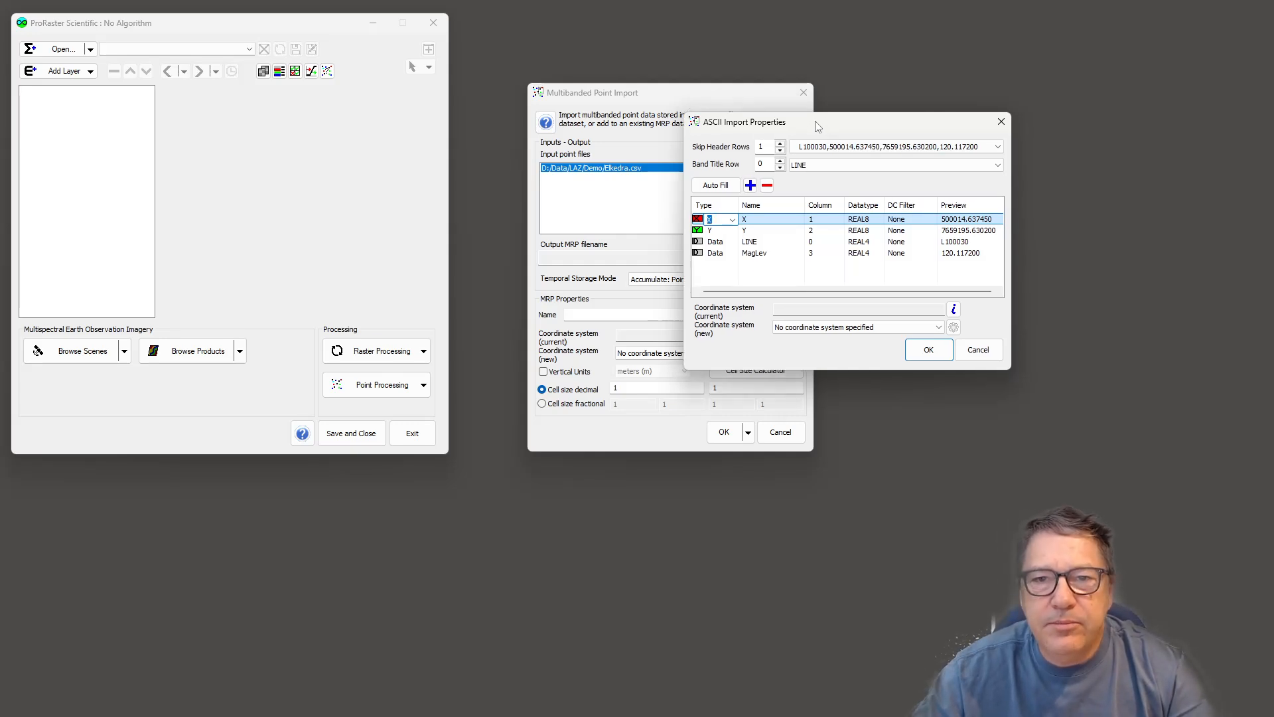
# - Switch the LINE column's type to X and back to Data
pyautogui.click(725, 244)
pyautogui.click(728, 243)
pyautogui.click(733, 243)
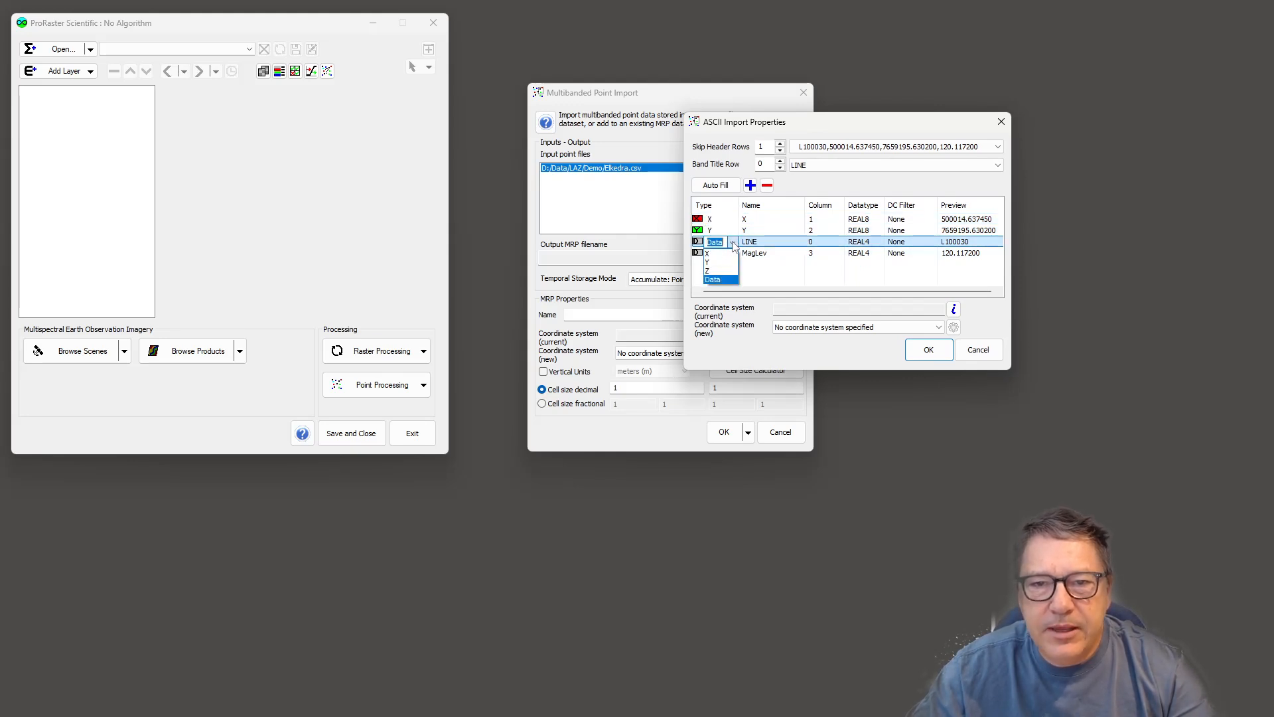
pyautogui.click(718, 254)
pyautogui.click(730, 262)
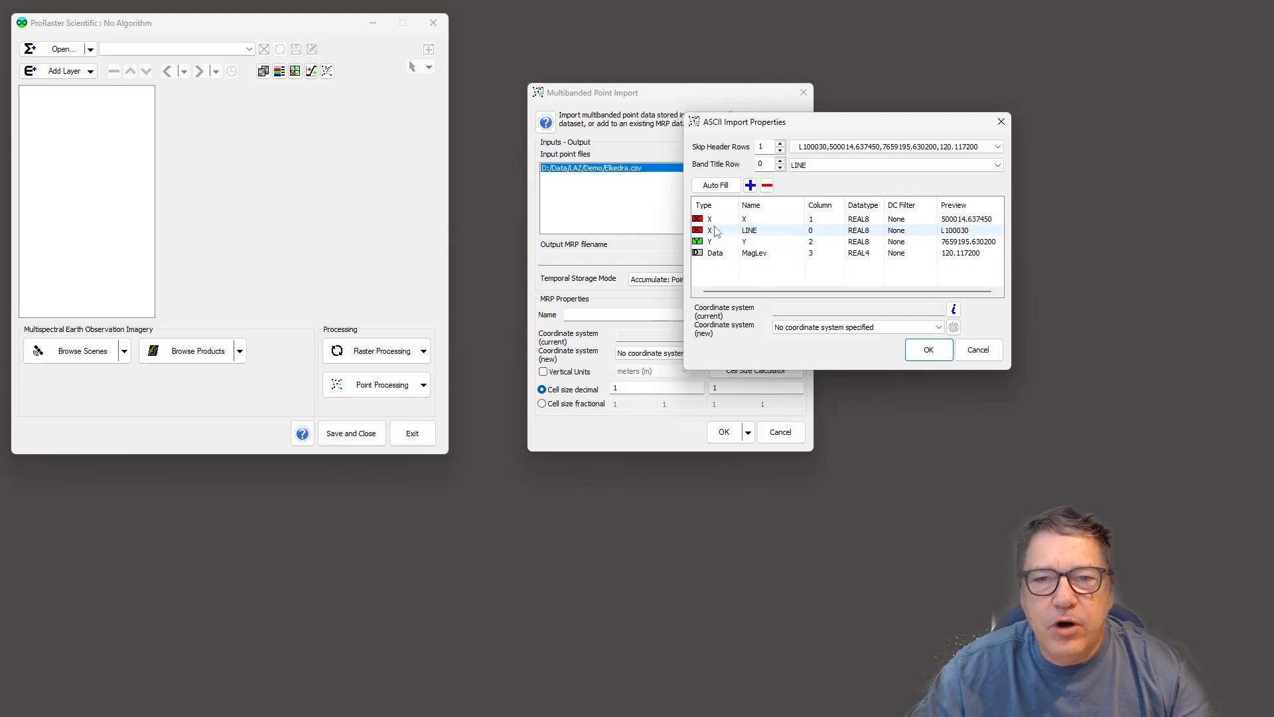
pyautogui.click(713, 230)
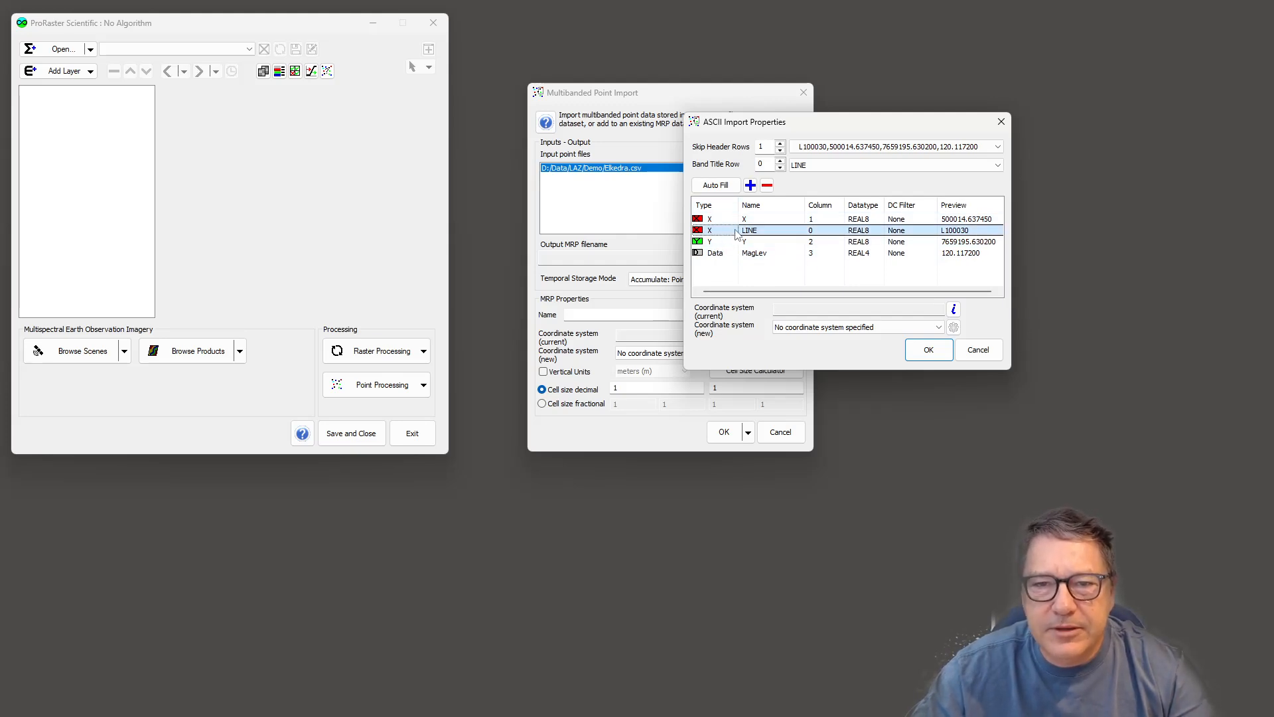
pyautogui.click(713, 230)
pyautogui.click(713, 268)
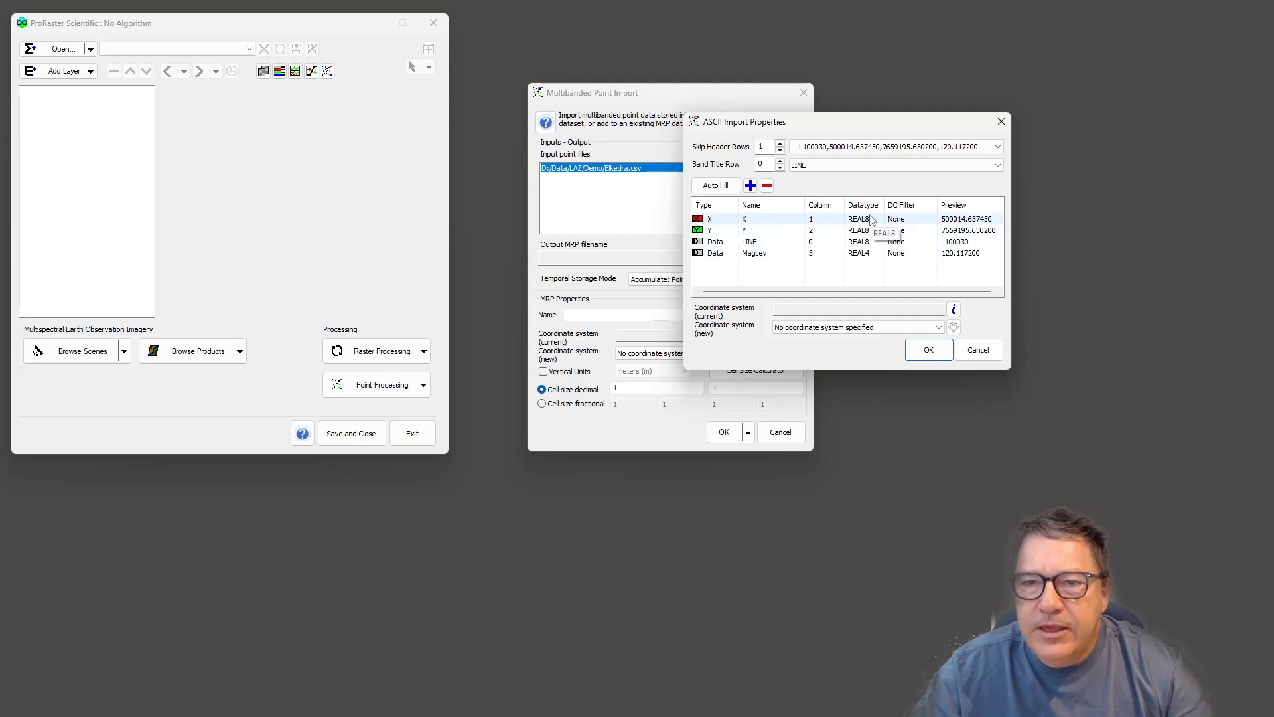
# - Rename the X column band to Easting
pyautogui.click(764, 224)
pyautogui.click(766, 218)
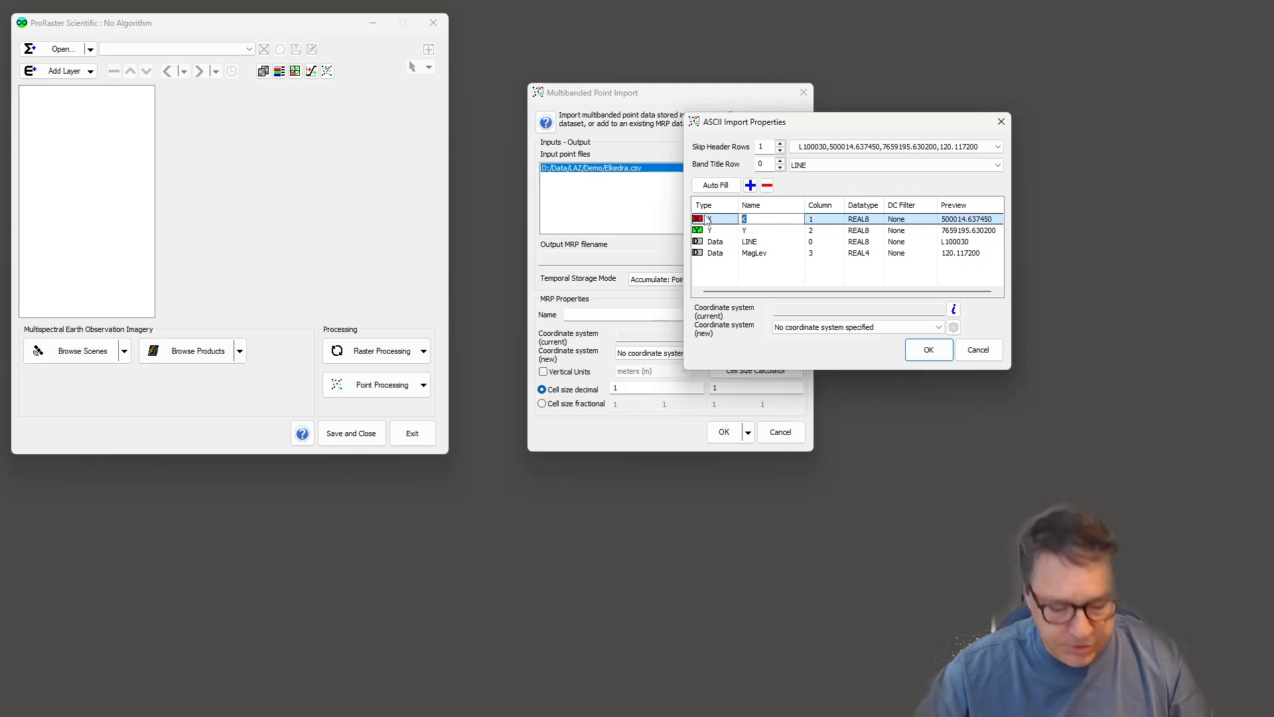
pyautogui.write('Easting')
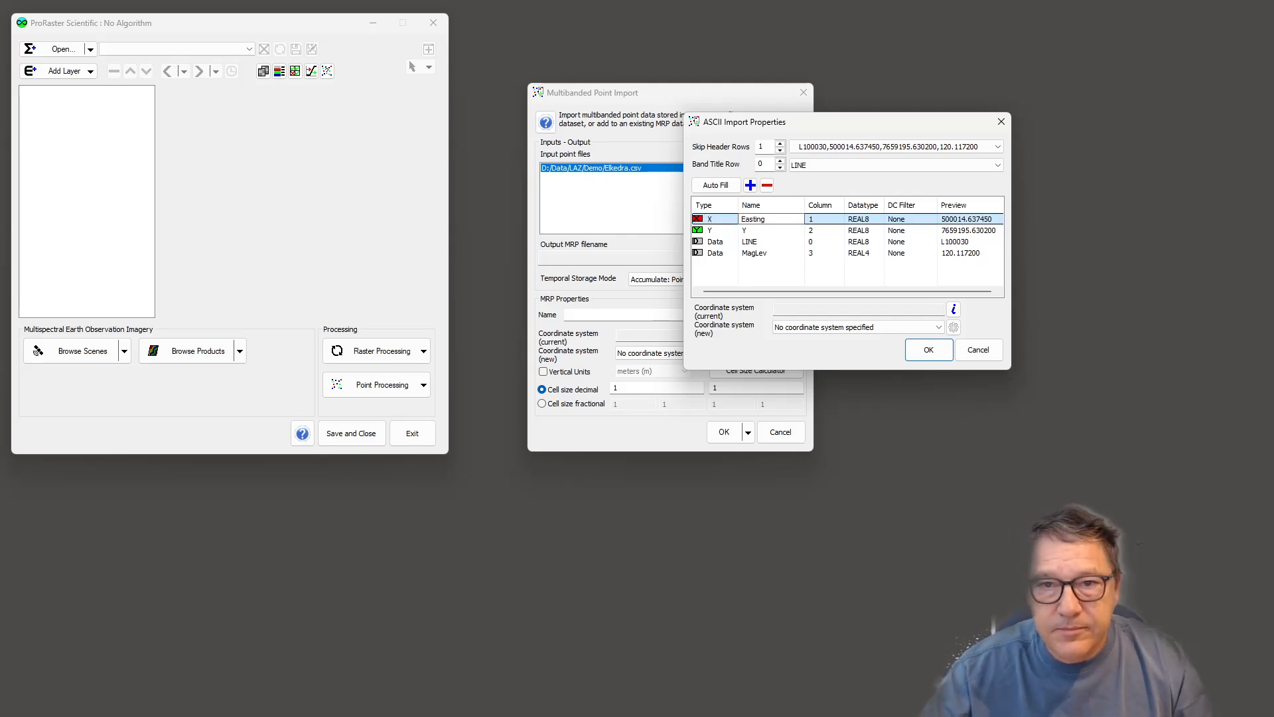
# - Rename the Y column band to Northing
pyautogui.click(760, 230)
pyautogui.moveTo(760, 230); pyautogui.dragTo(736, 228)
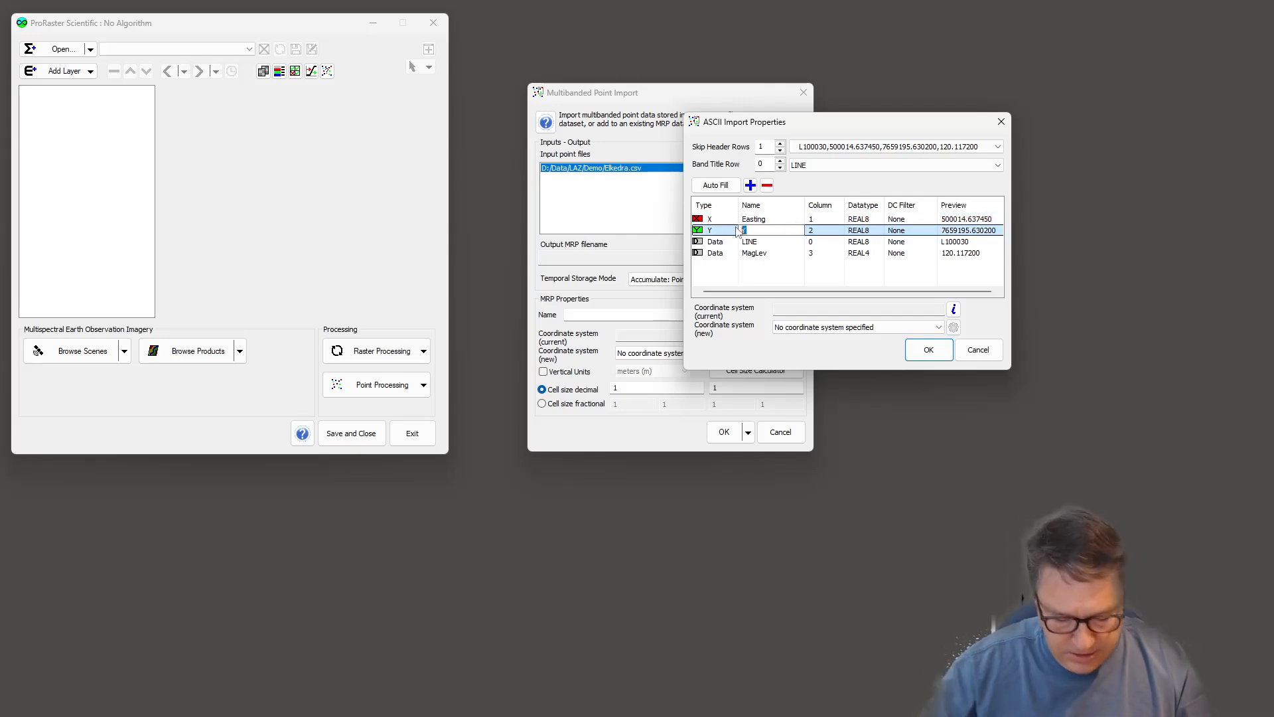
pyautogui.write('Northing')
pyautogui.press('Return')
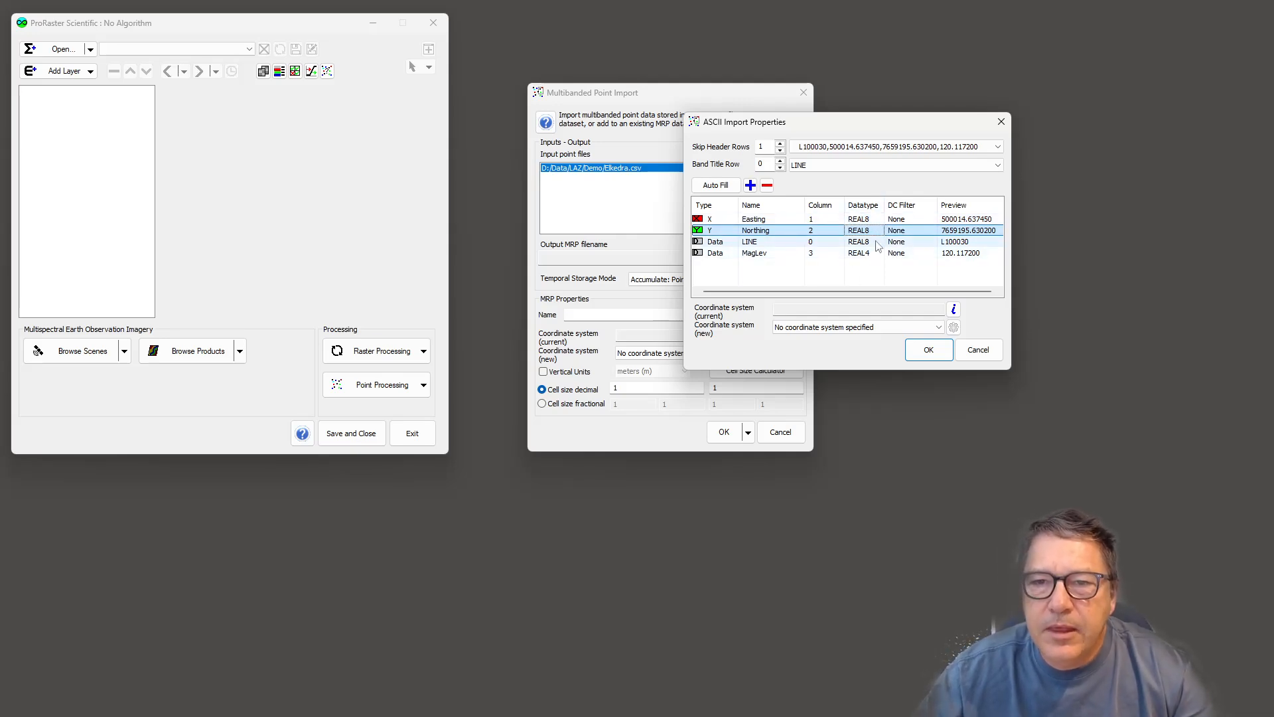
pyautogui.click(879, 220)
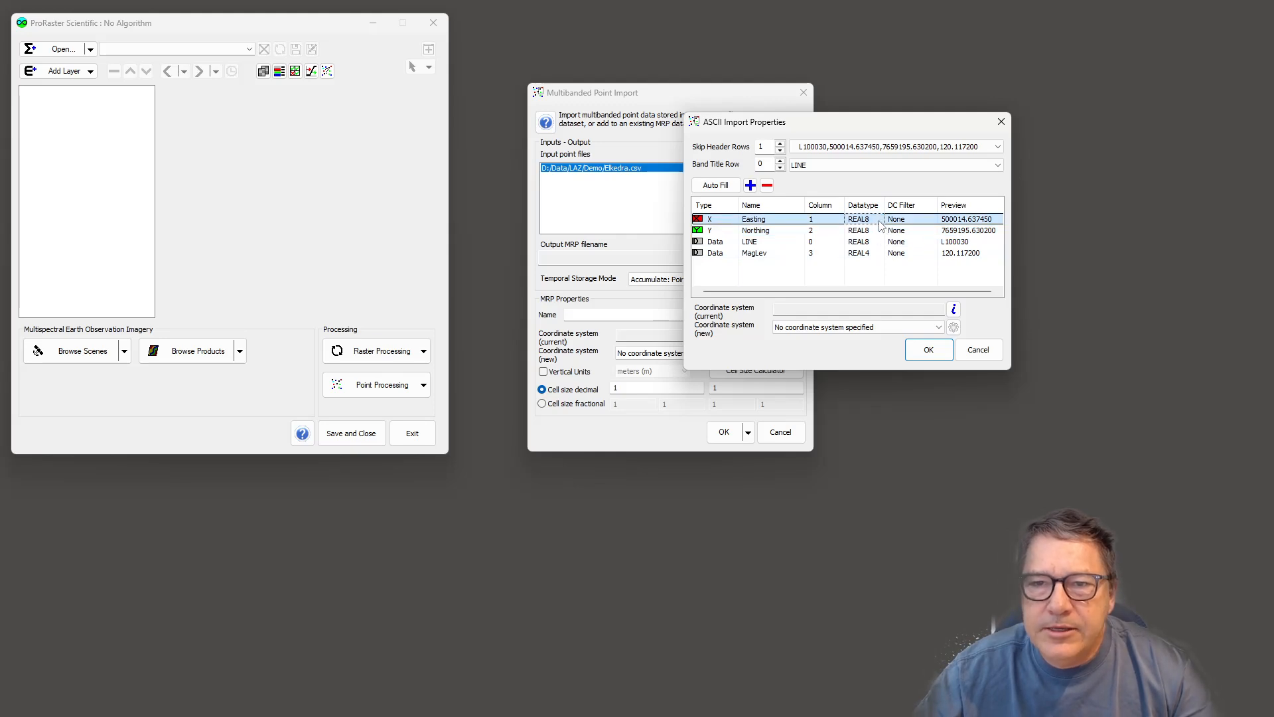
pyautogui.click(879, 220)
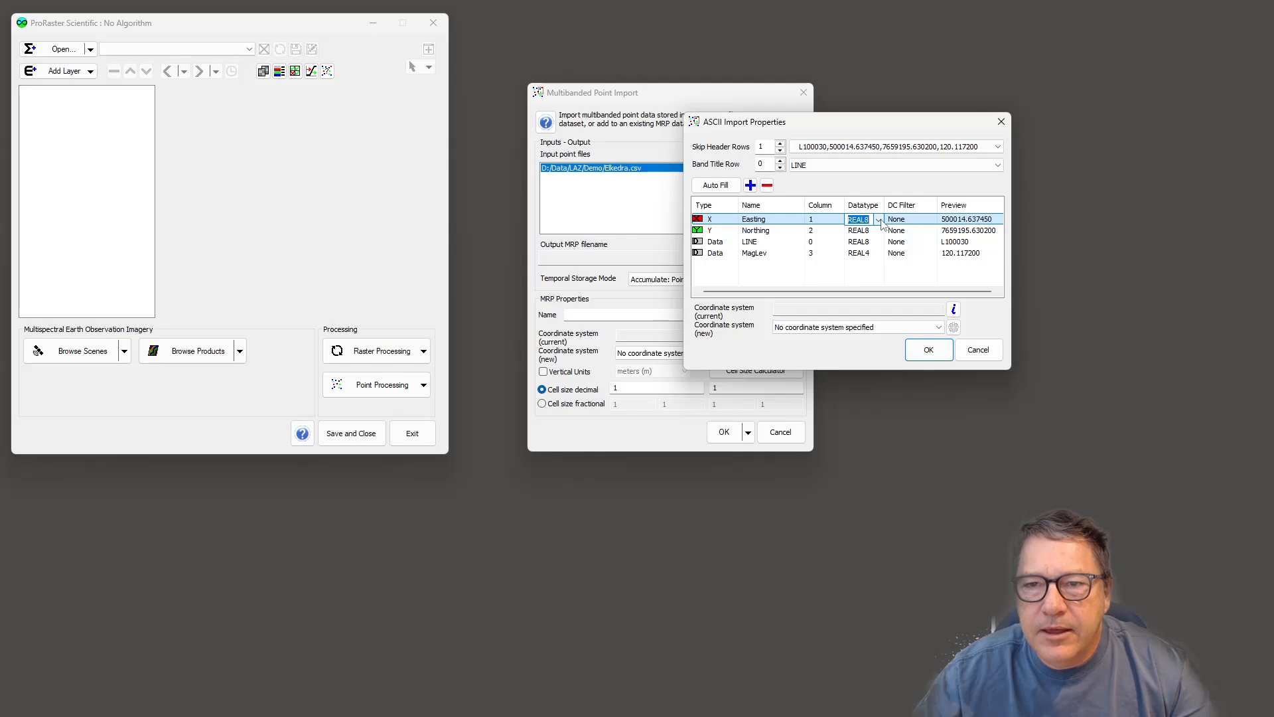
pyautogui.click(880, 222)
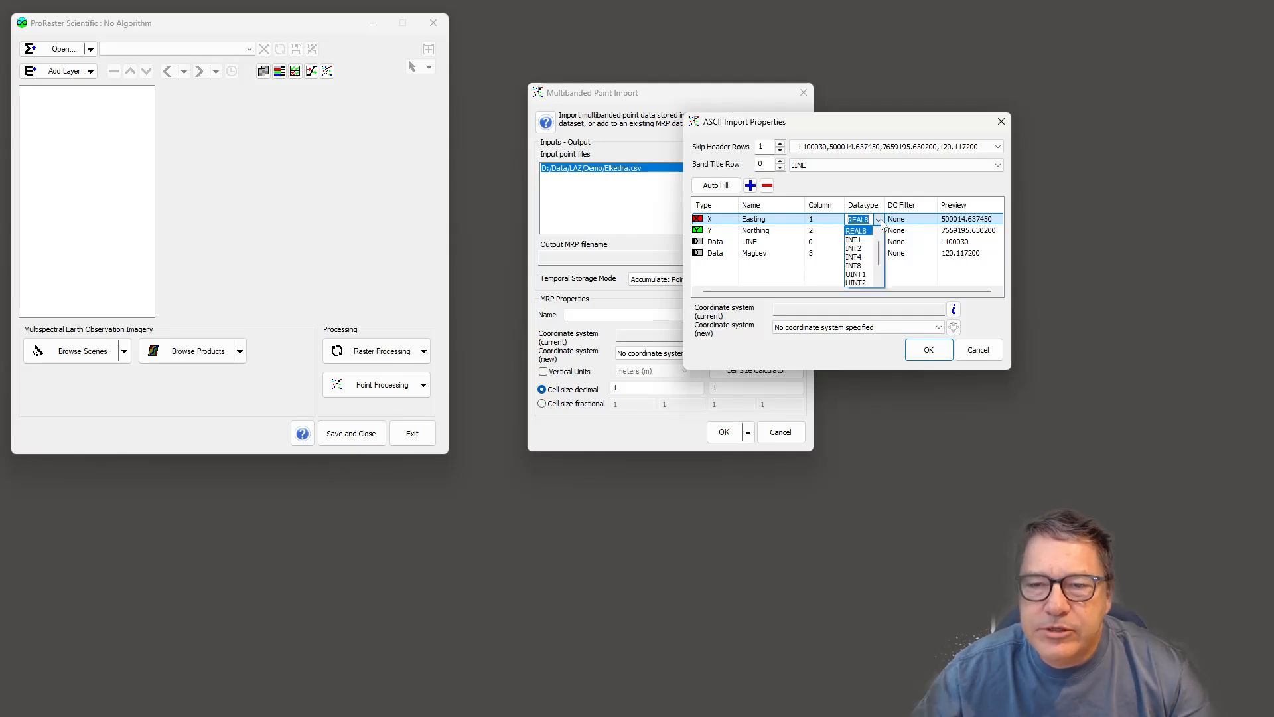
pyautogui.click(879, 229)
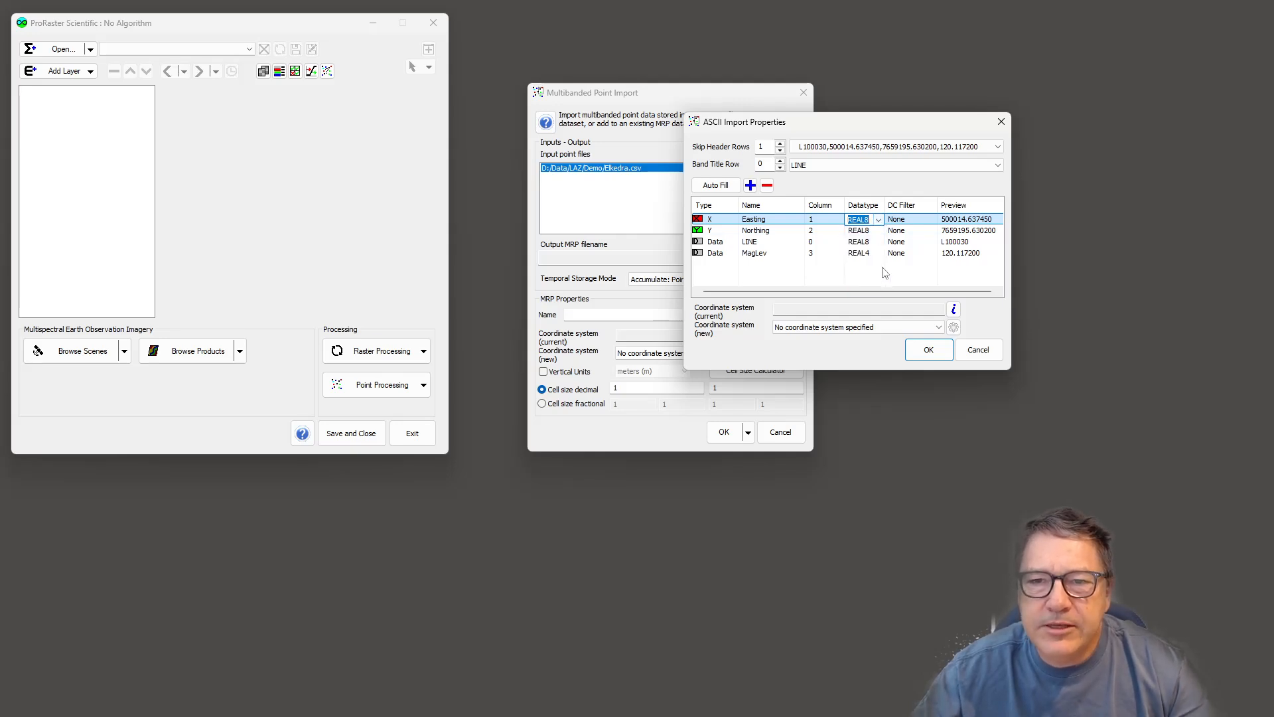
# - Set the LINE column band's datatype to INT4
pyautogui.click(881, 246)
pyautogui.click(881, 244)
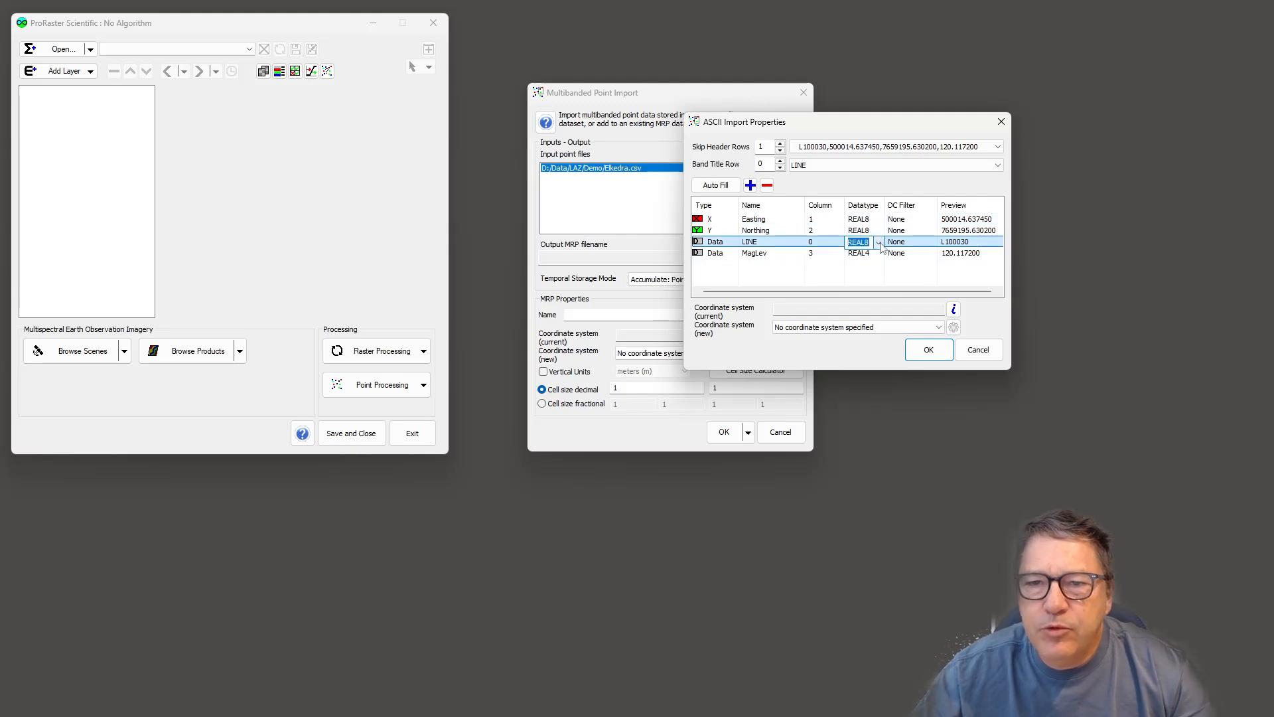
pyautogui.click(878, 242)
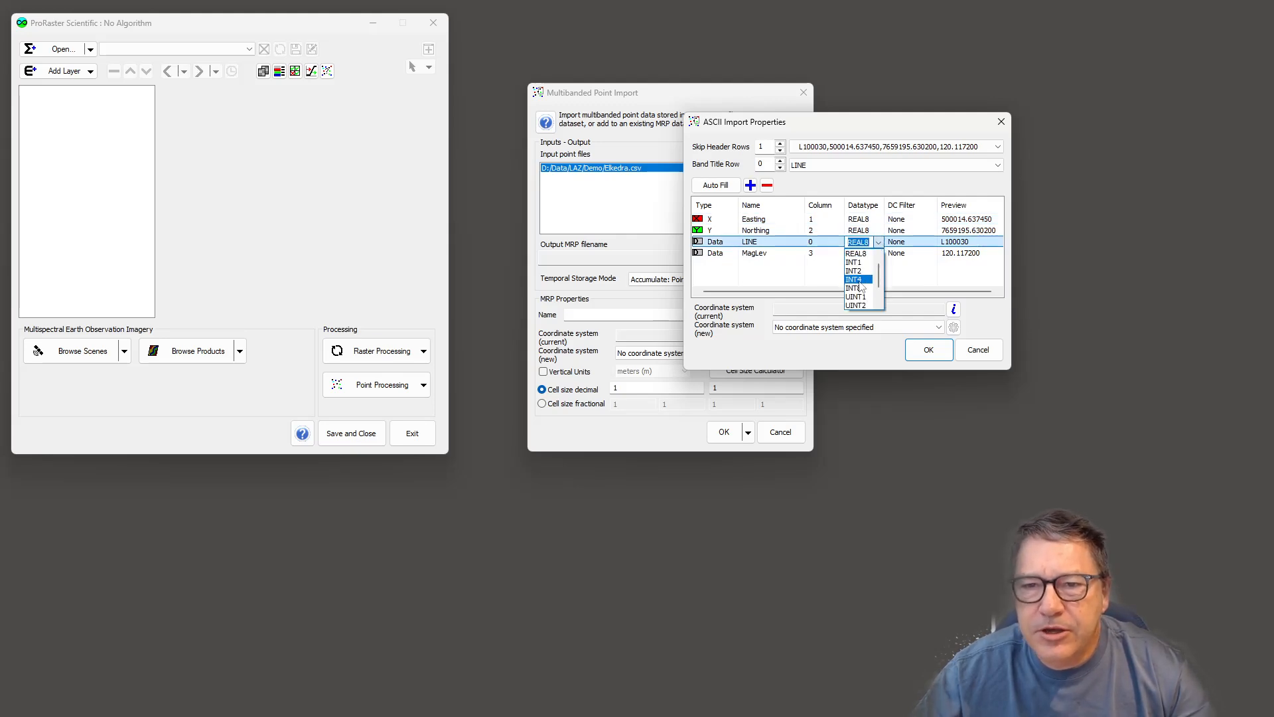
pyautogui.click(857, 279)
pyautogui.click(867, 273)
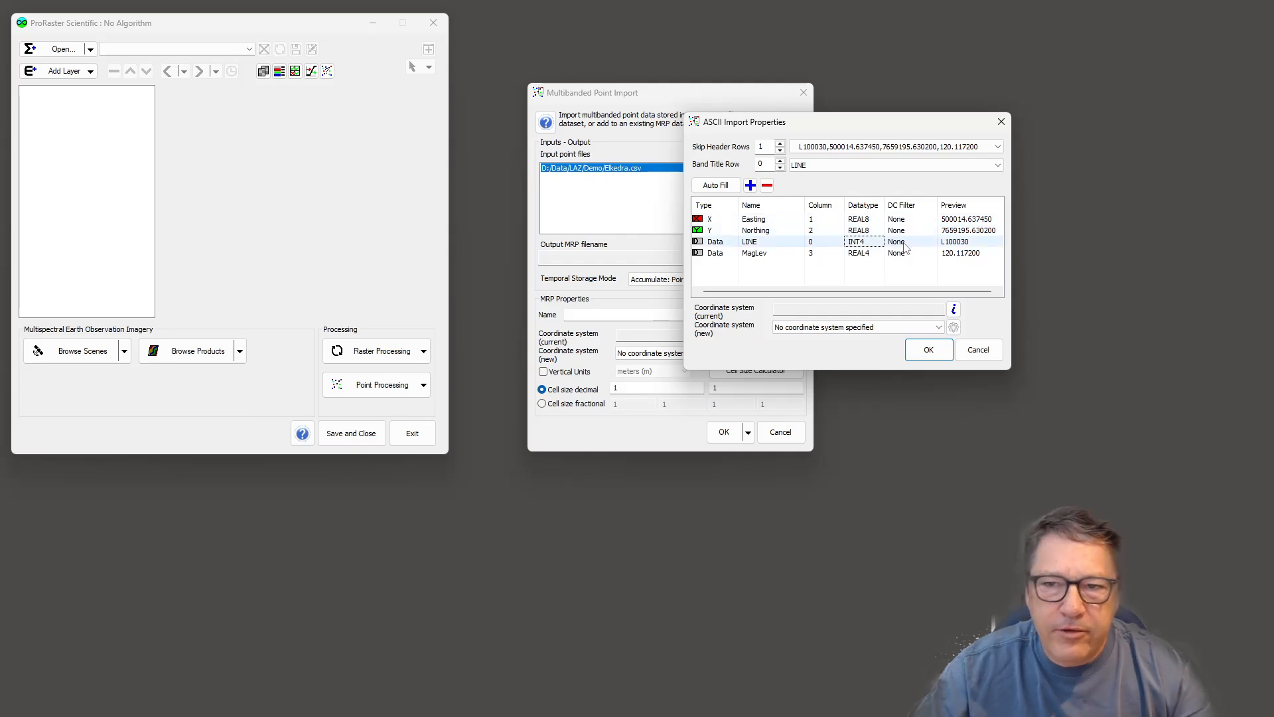
pyautogui.click(936, 221)
pyautogui.click(935, 223)
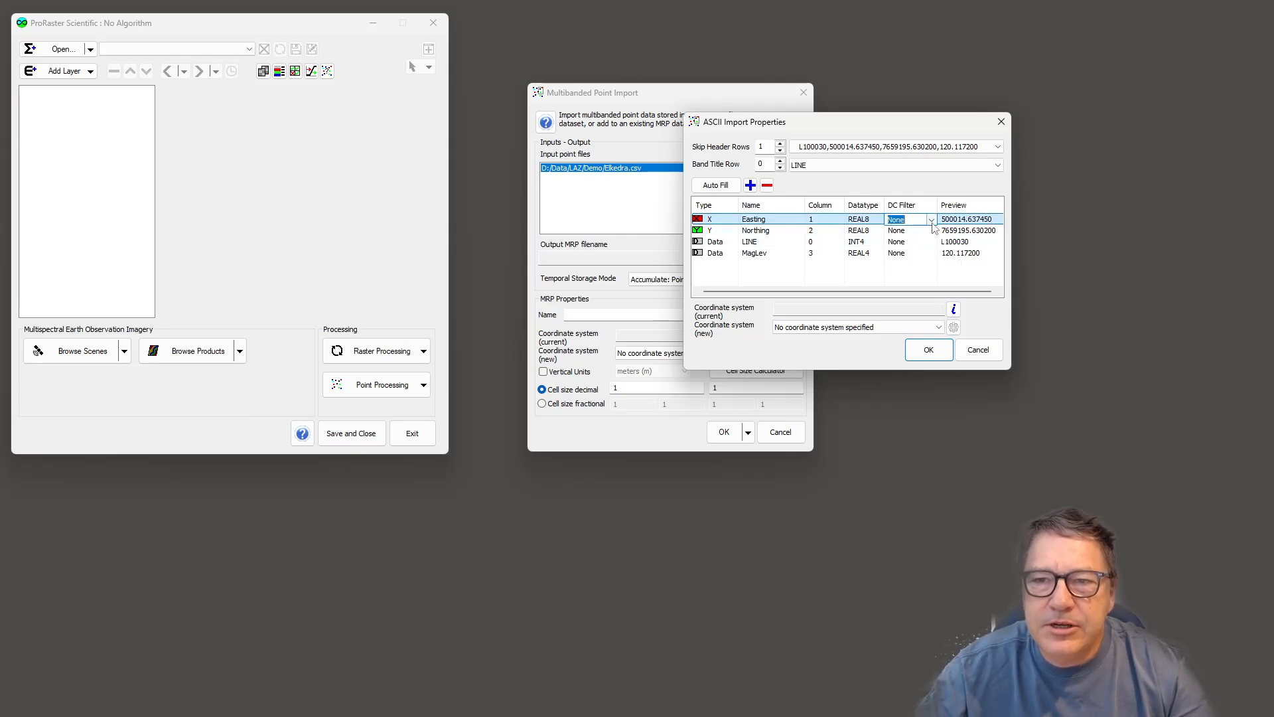
pyautogui.click(931, 221)
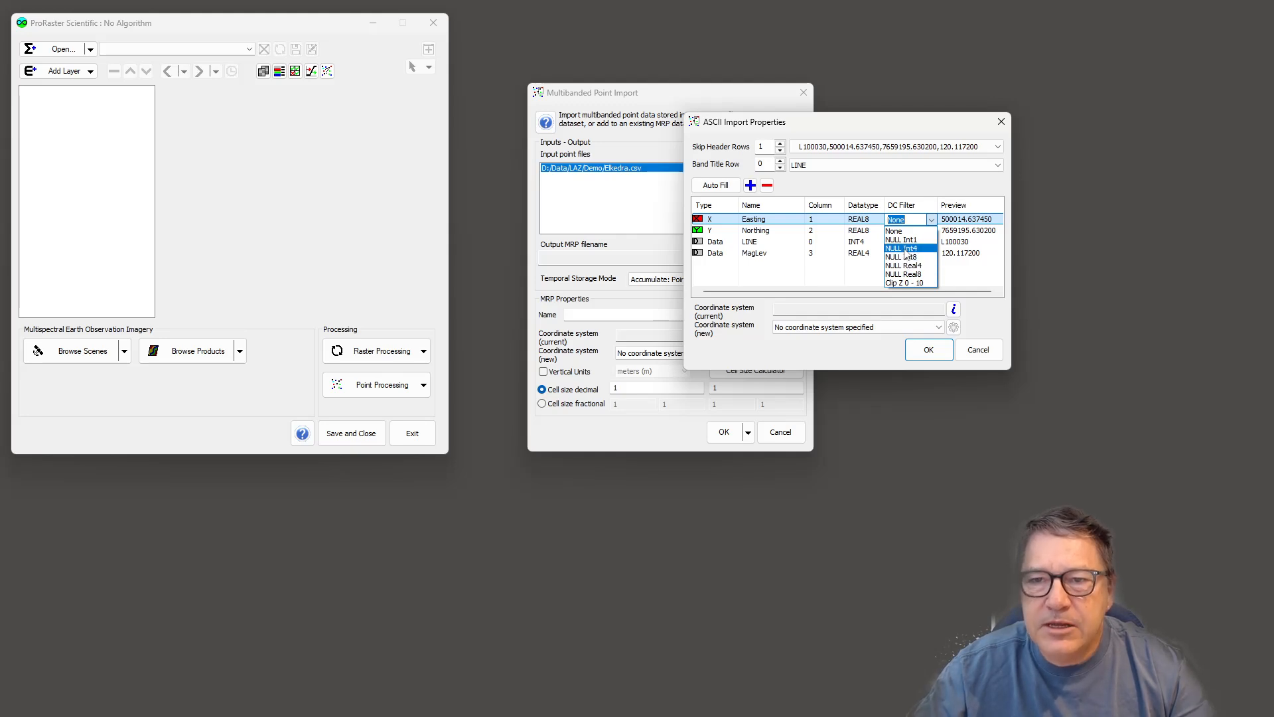
pyautogui.click(904, 181)
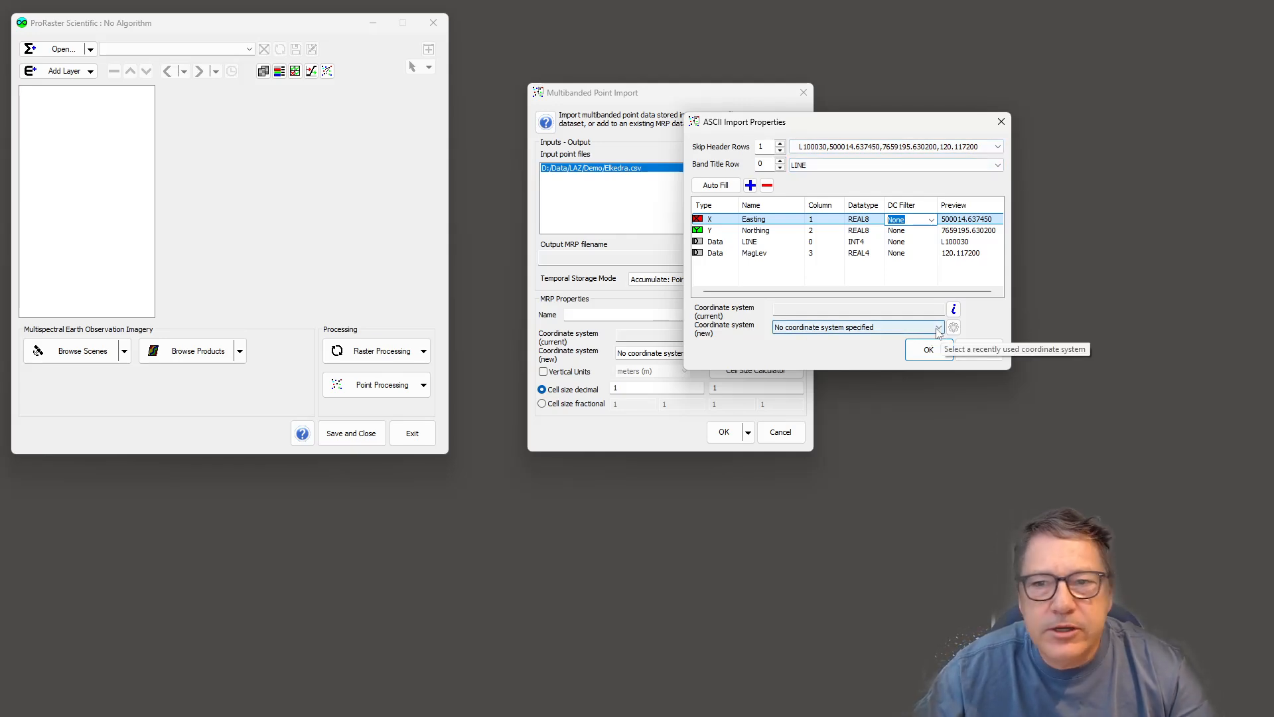
# - Assign the Map Grid of Australia 2020 MGA2020 Zone 53 EPSG:7853 coordinate system to the CSV file and confirm the import properties
pyautogui.click(953, 328)
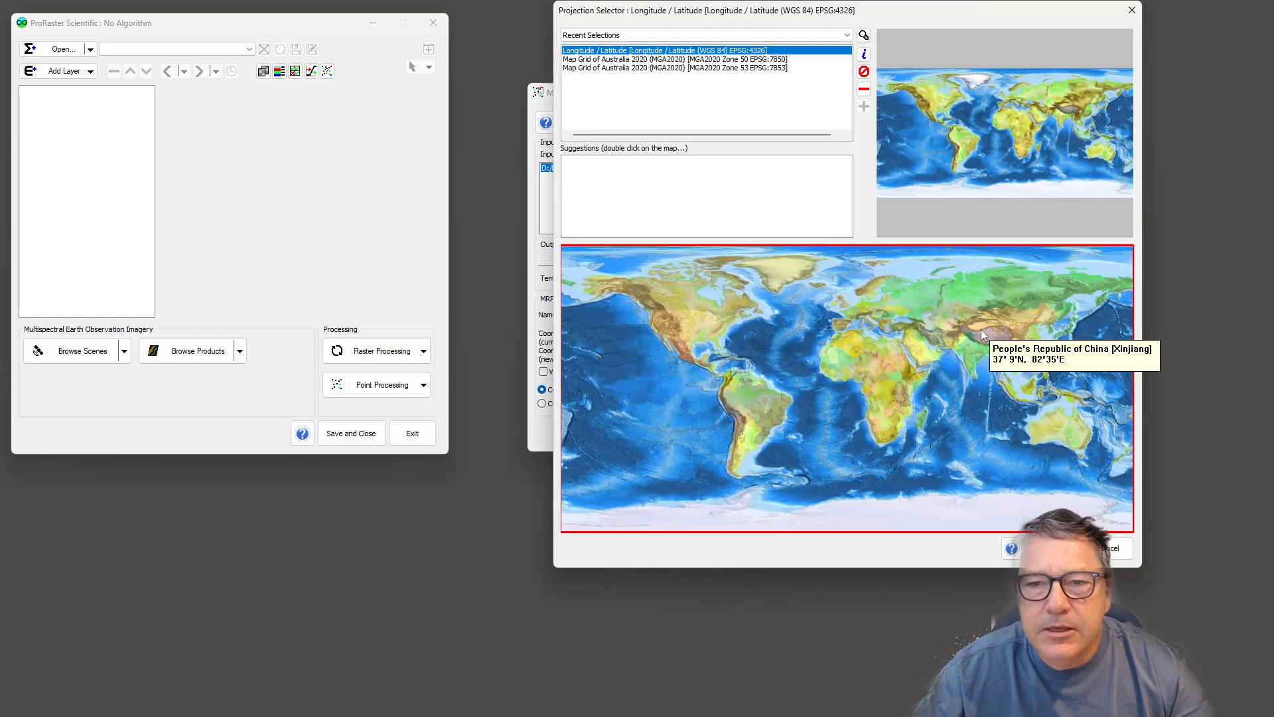
pyautogui.doubleClick(1060, 421)
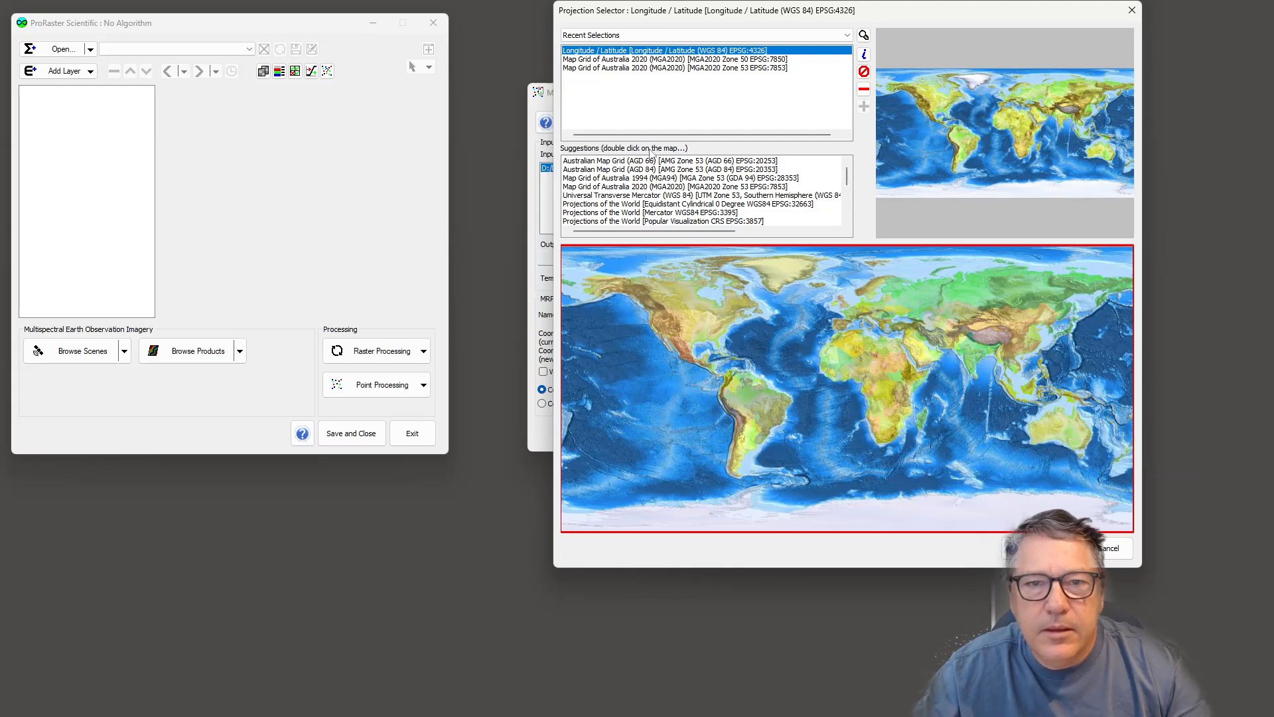
pyautogui.click(704, 187)
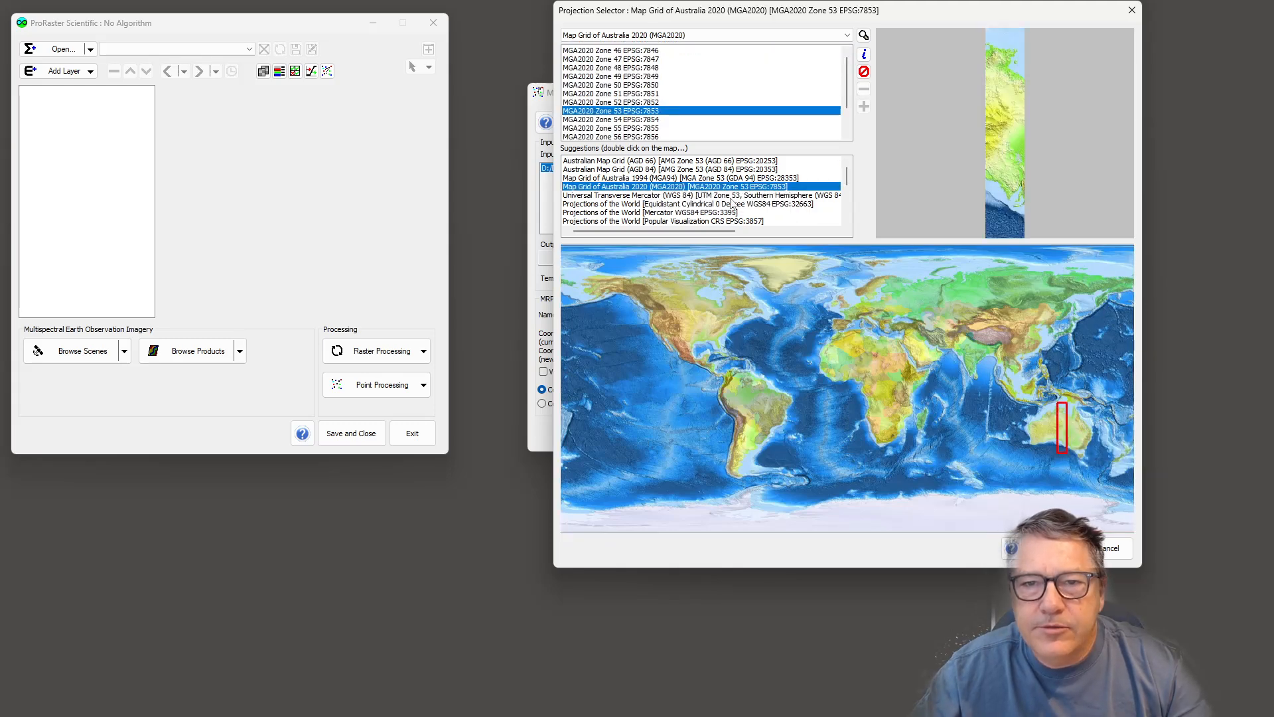
pyautogui.click(1057, 548)
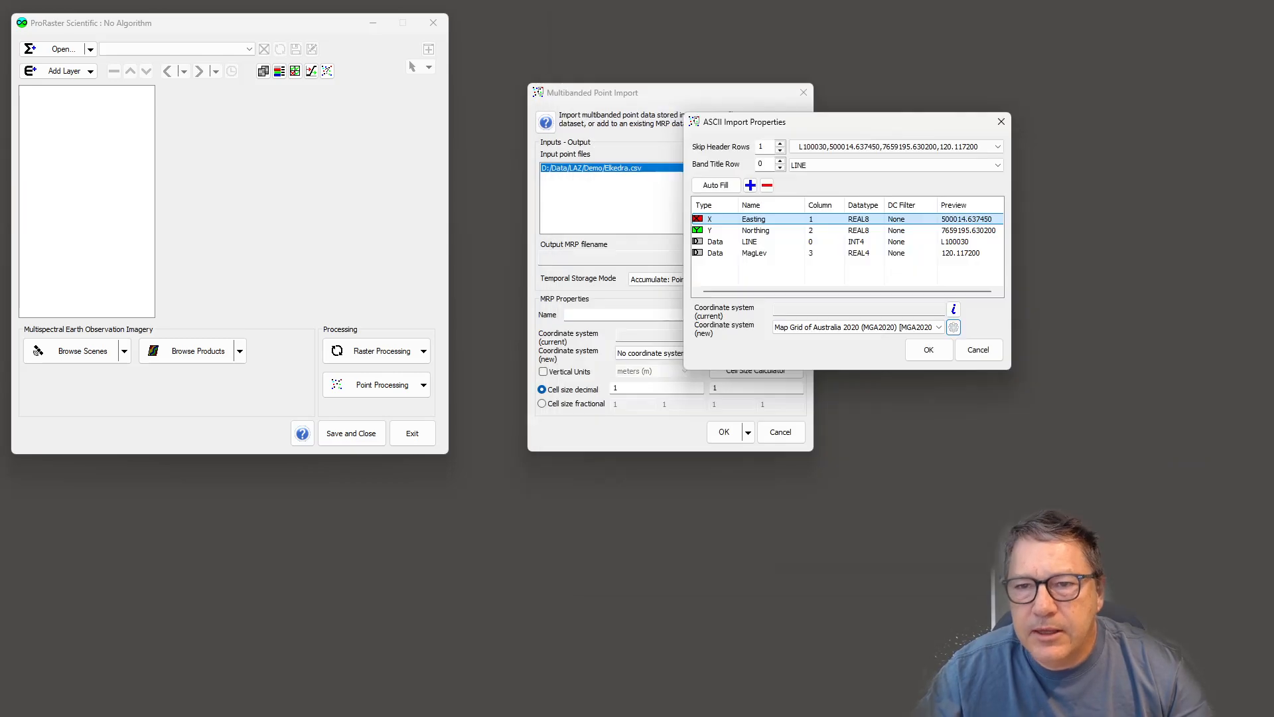
pyautogui.click(927, 352)
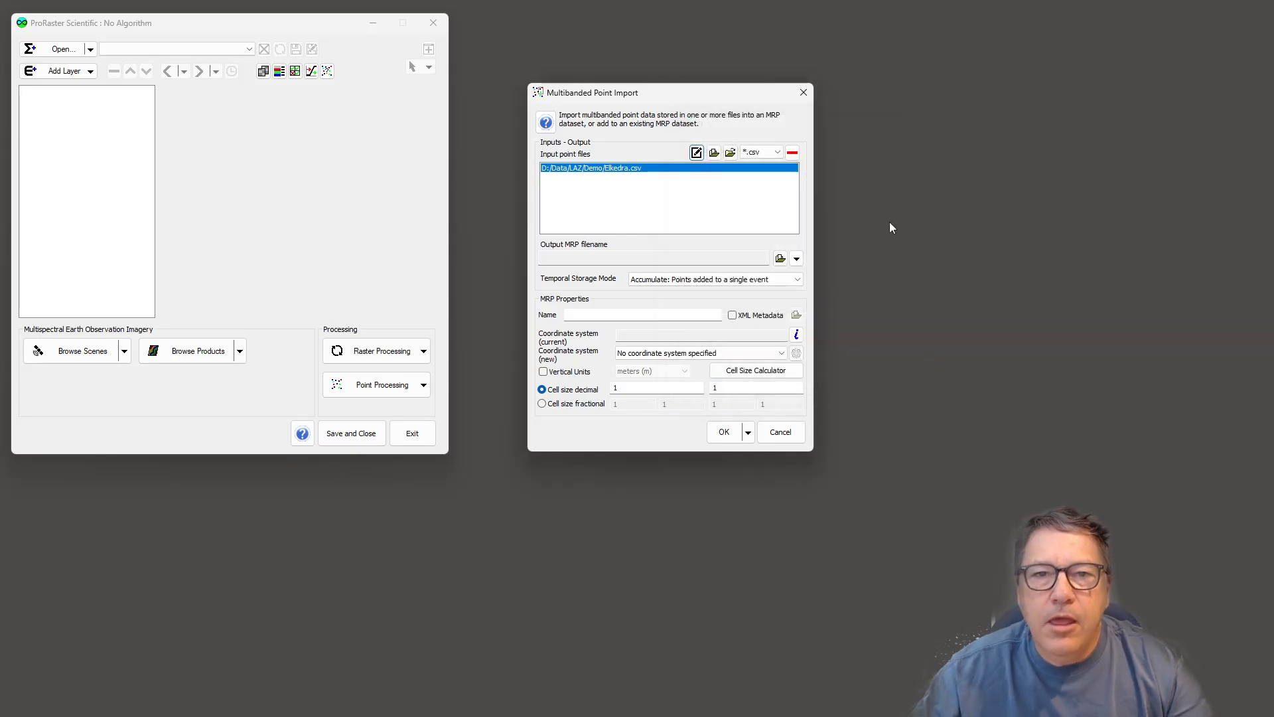
# - Set the output MRP filename to MagDemo in the Demo folder
pyautogui.click(781, 260)
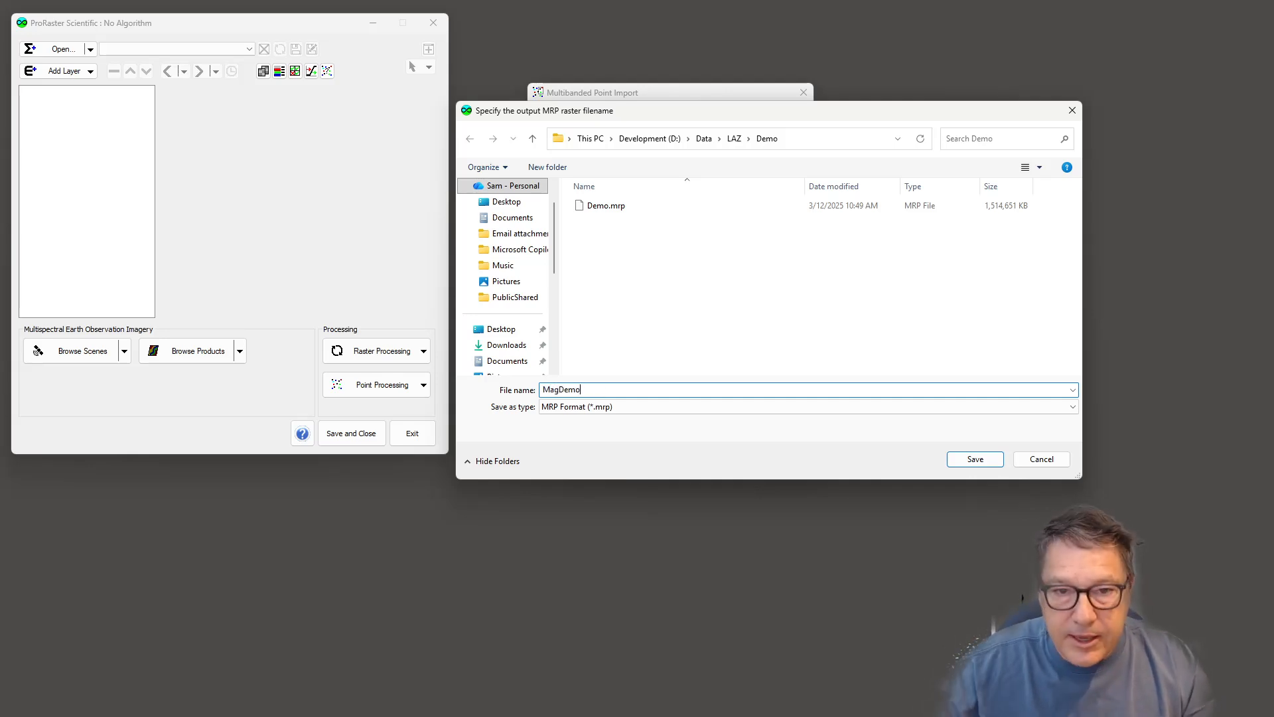
pyautogui.click(987, 463)
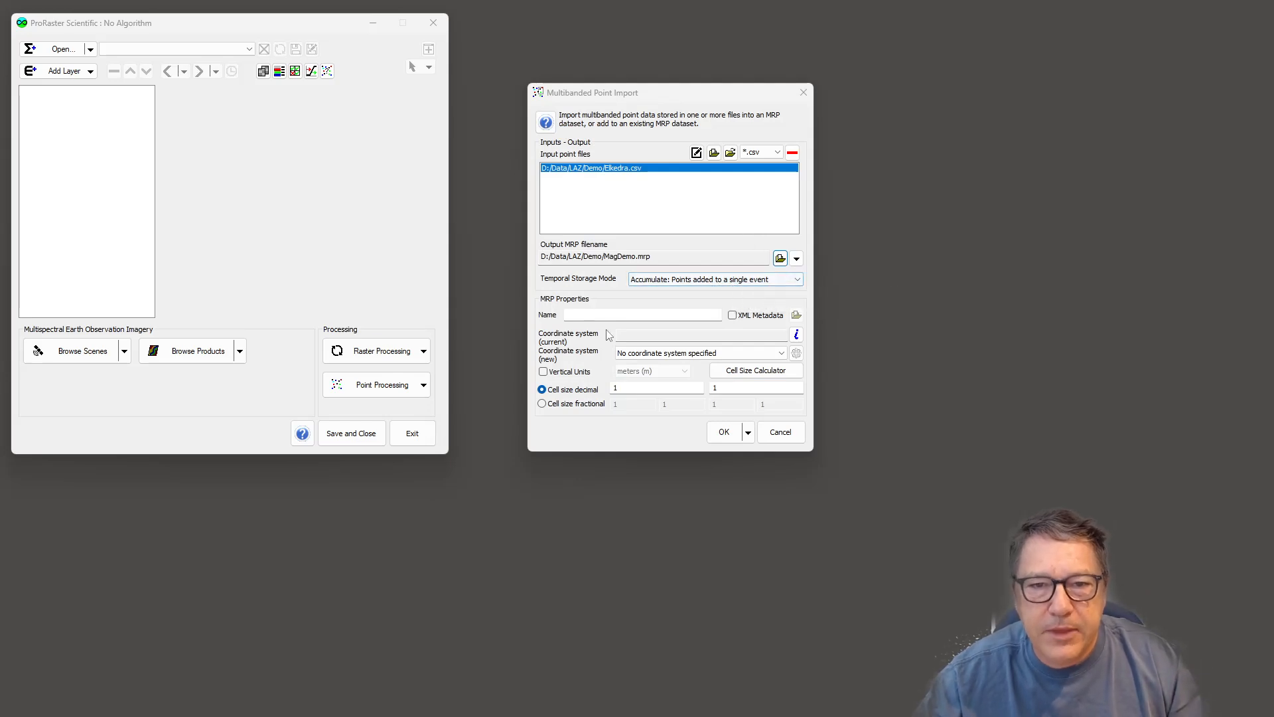
# - Name the MRP dataset Elkedra and set its new coordinate system to MGA2020 Zone 53 EPSG:7853
pyautogui.click(584, 314)
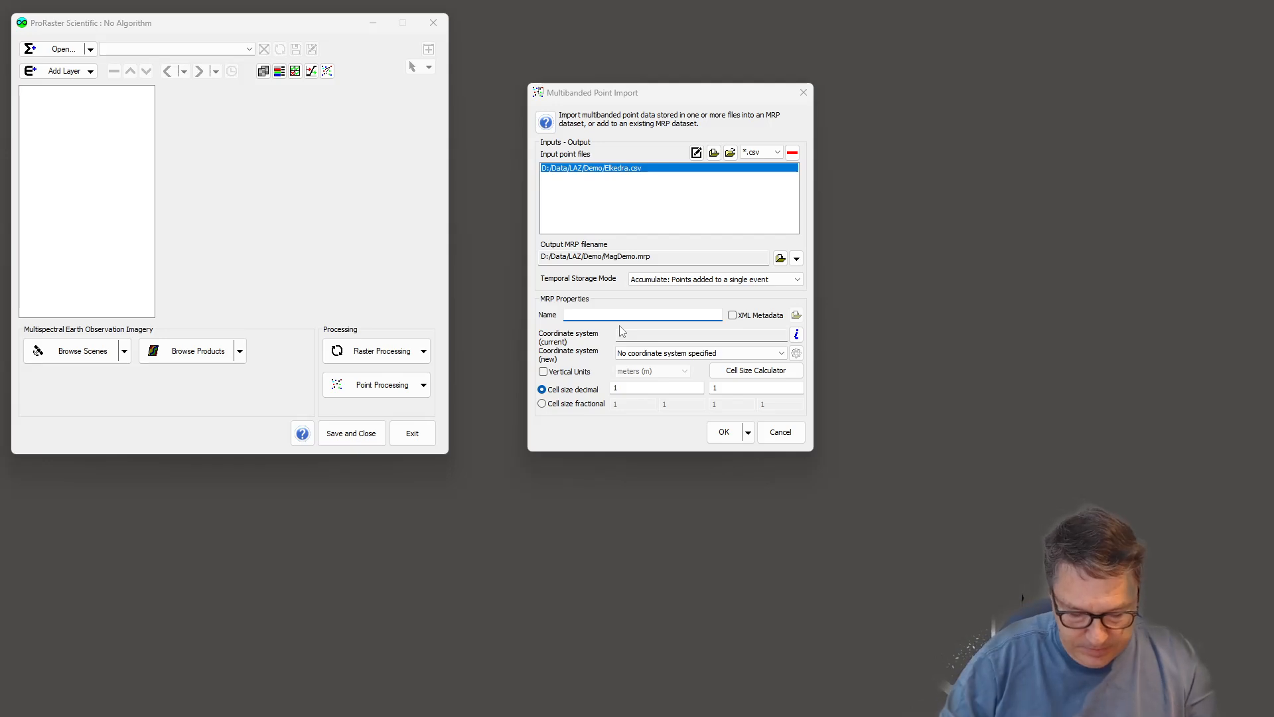
pyautogui.write('Elkedra')
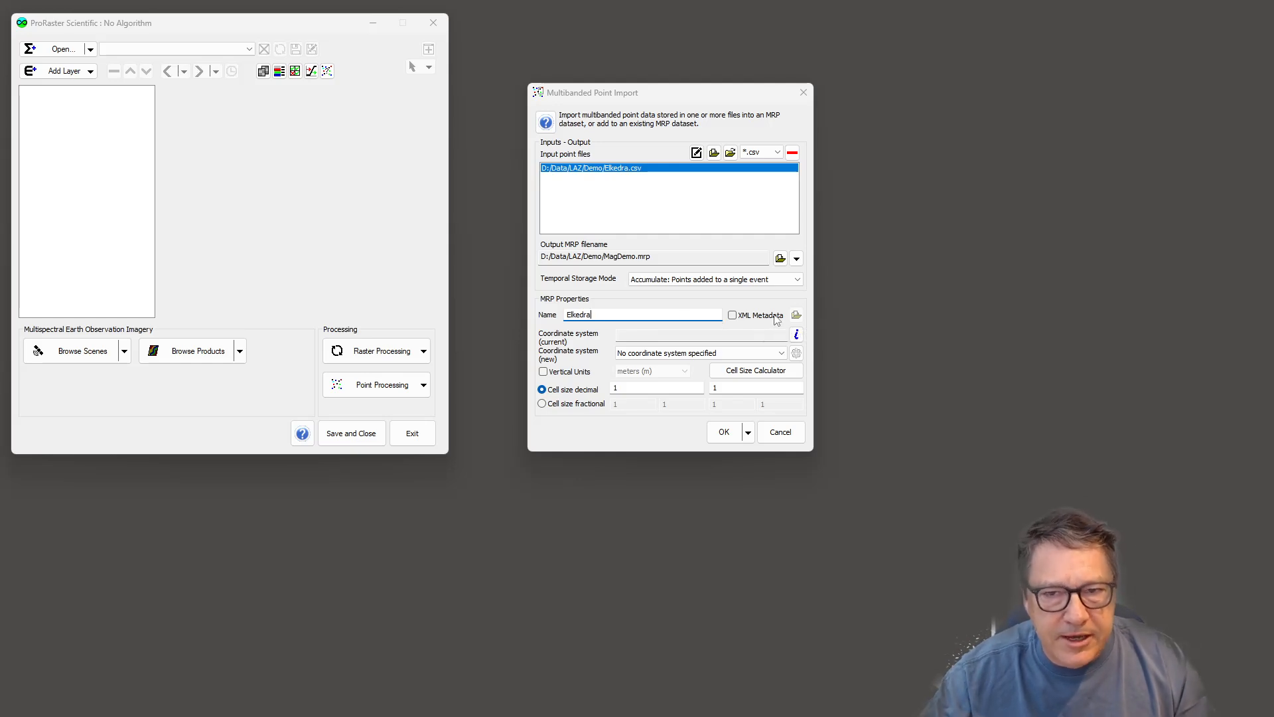
pyautogui.click(775, 353)
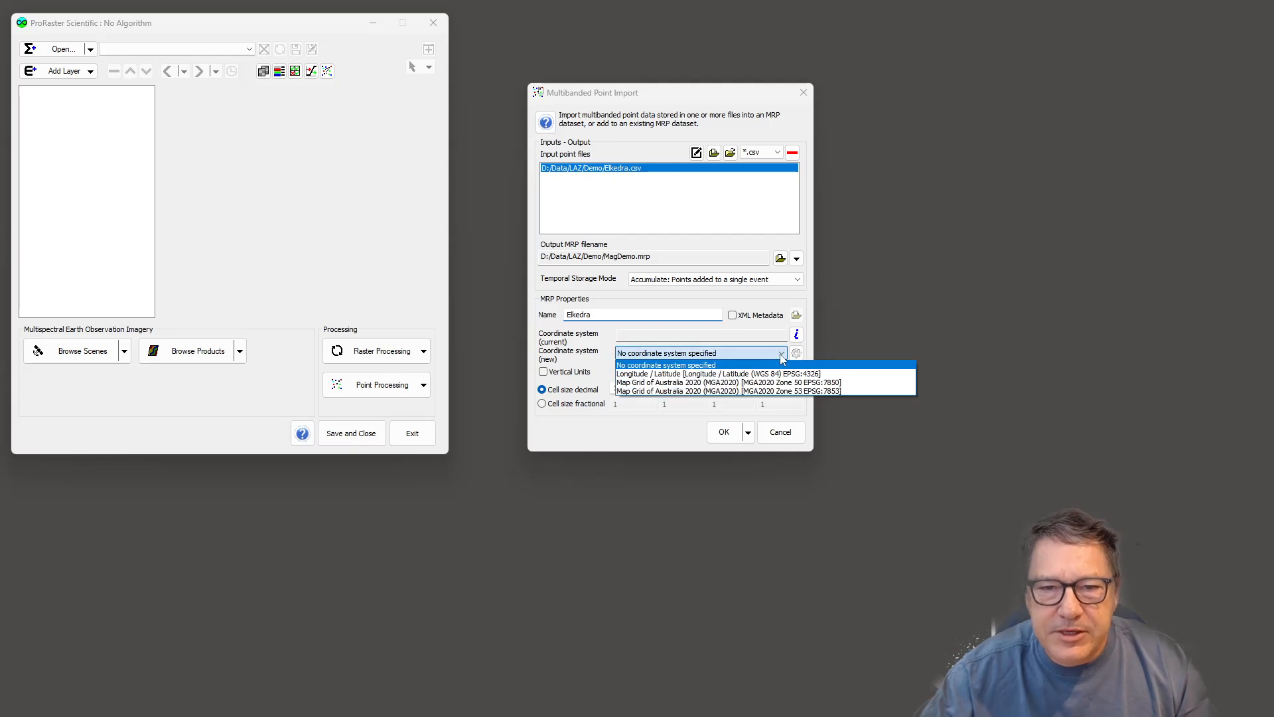
pyautogui.click(718, 392)
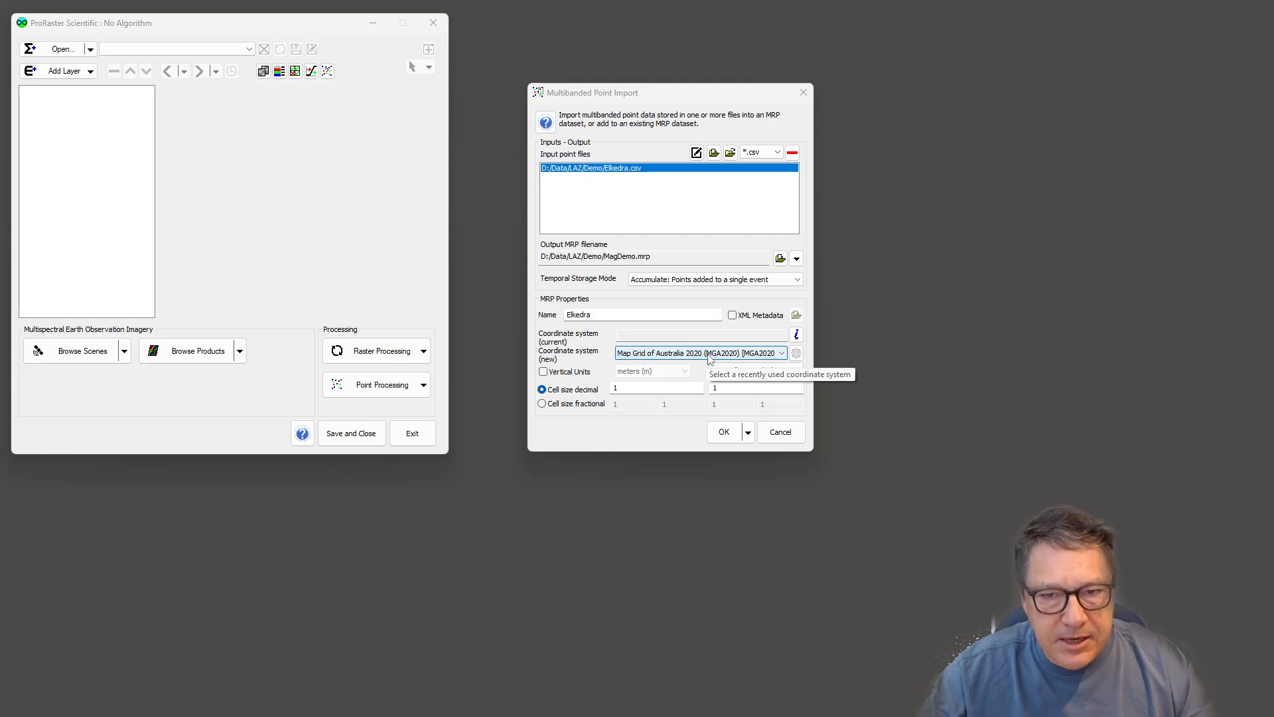
# - Reopen the CSV file's import properties to review them, then close the dialog
pyautogui.click(697, 153)
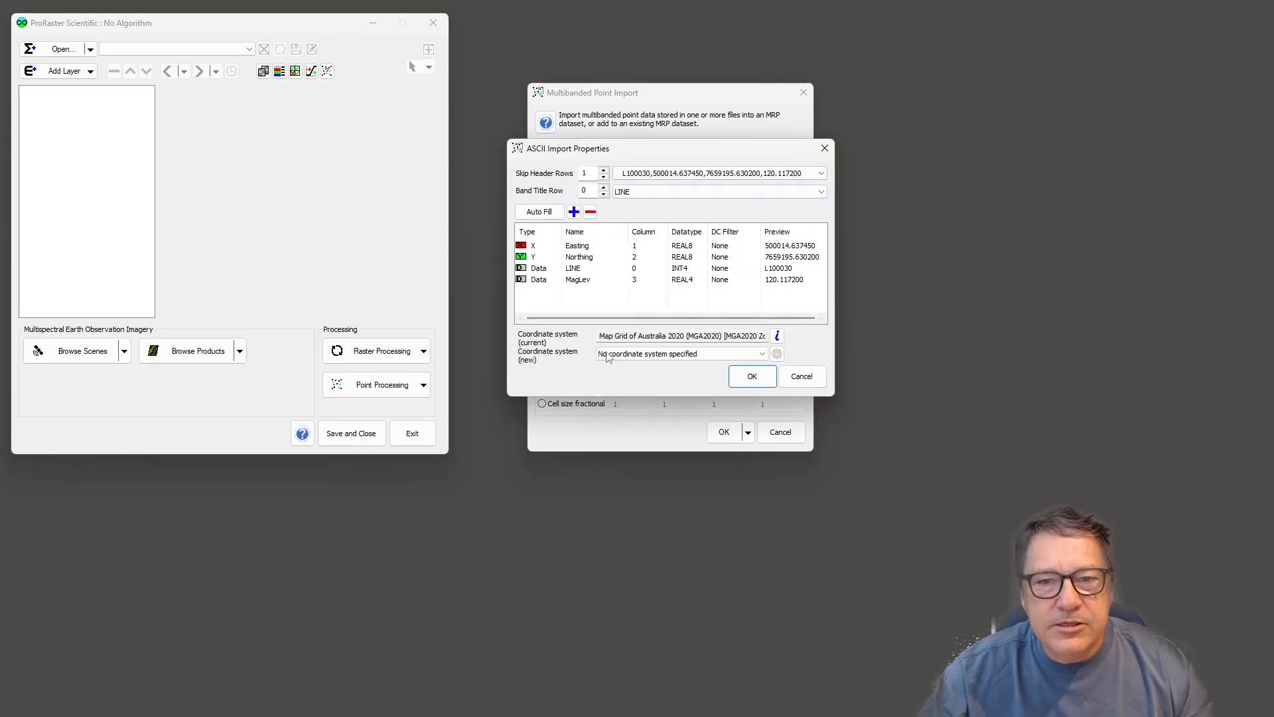
pyautogui.moveTo(603, 152); pyautogui.dragTo(740, 177)
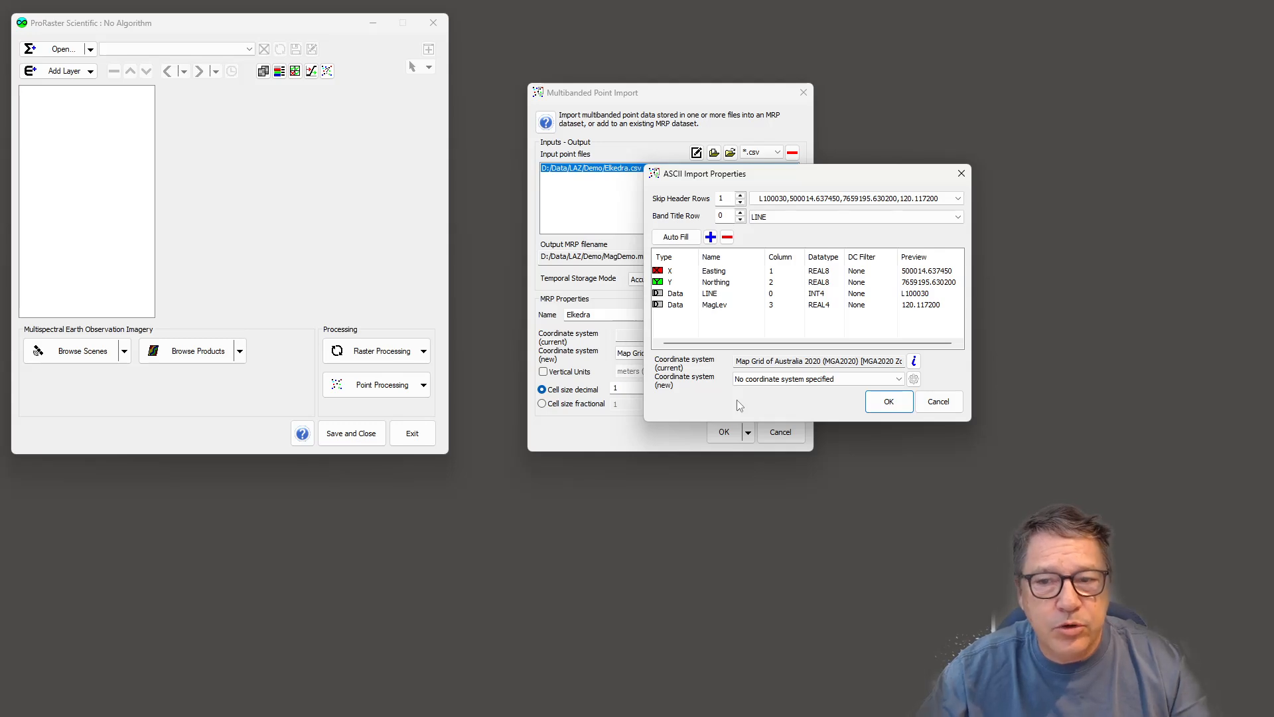
pyautogui.click(888, 401)
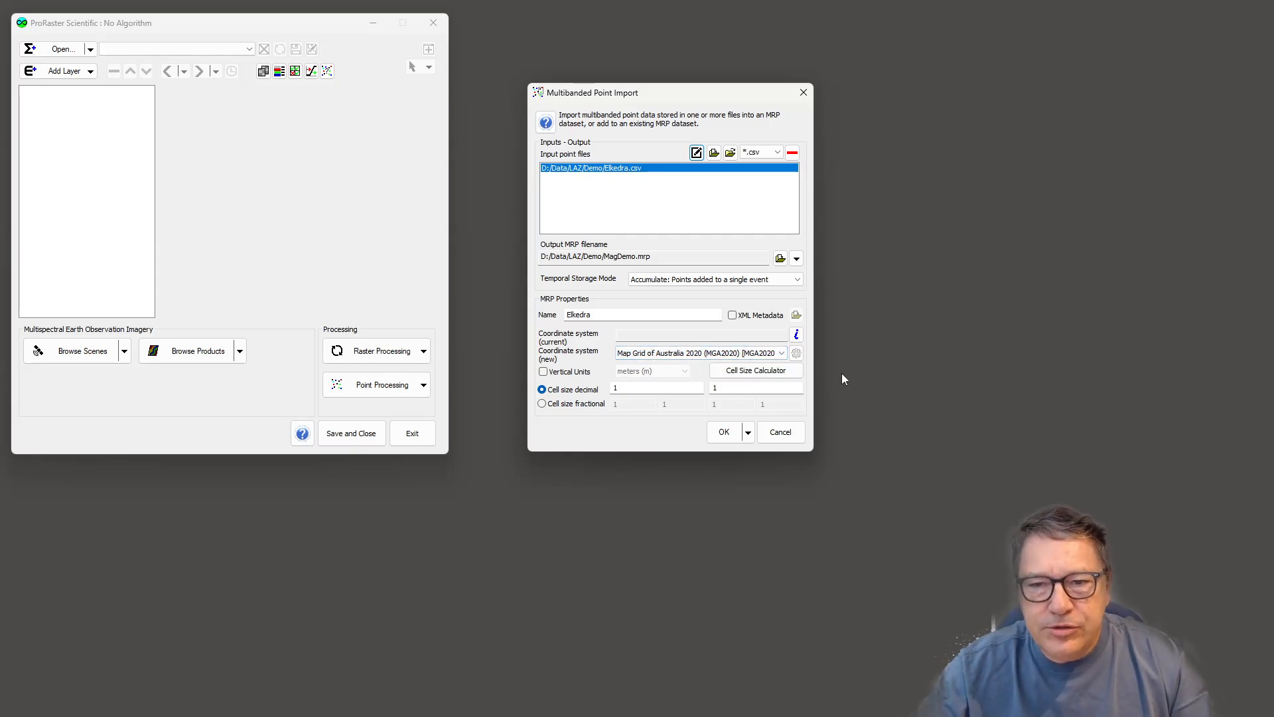
# - Use the Cell Size Calculator with a line spacing of 400 and station spacing of 7.5 to derive a cell size
pyautogui.click(765, 375)
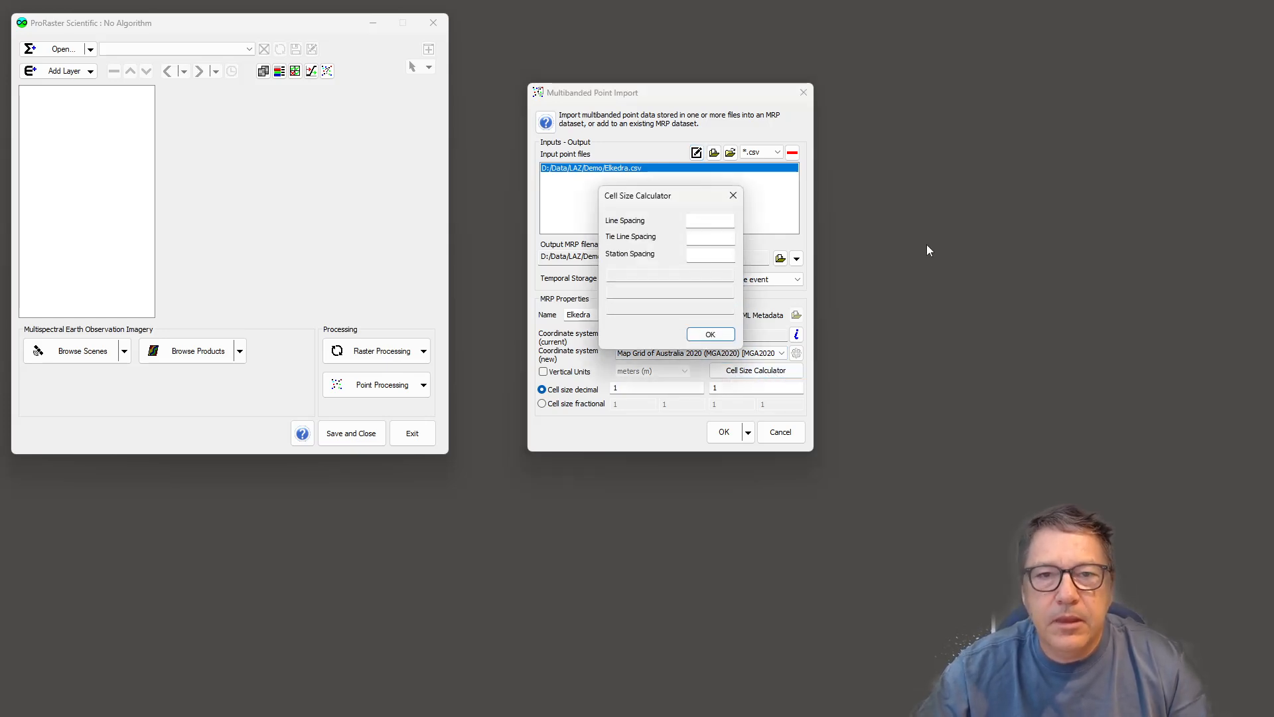
pyautogui.click(700, 222)
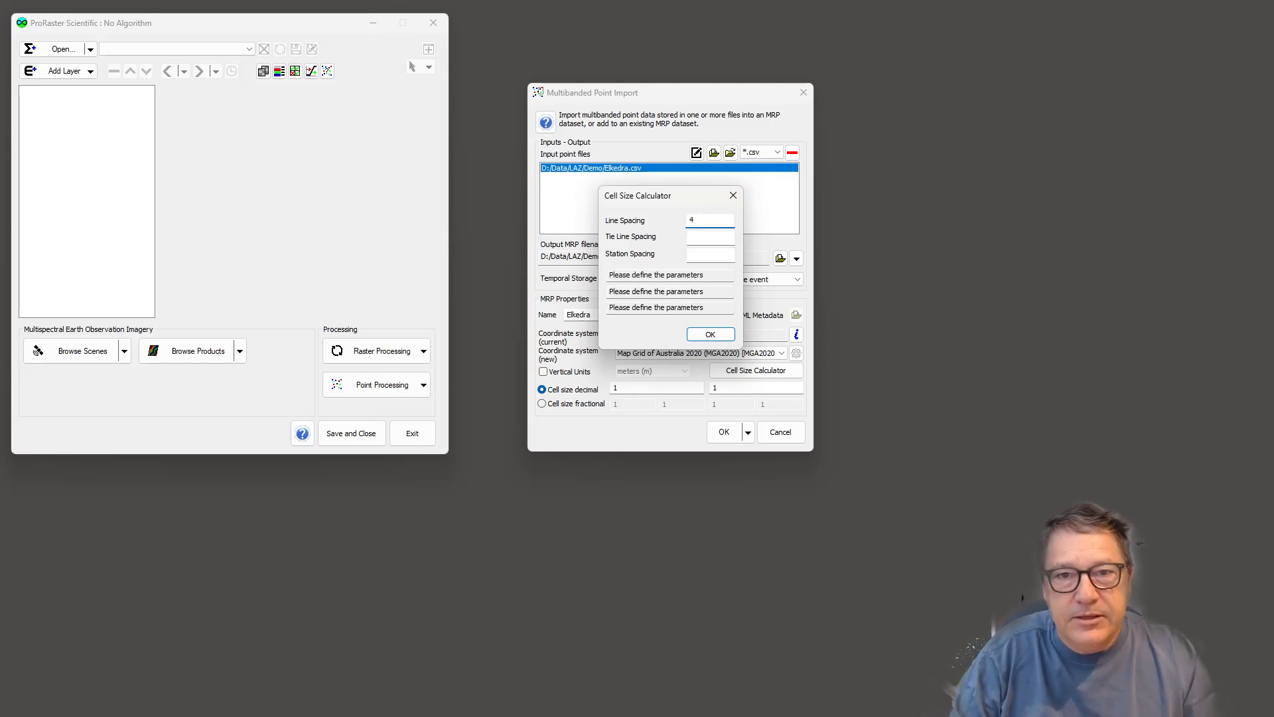
pyautogui.click(702, 240)
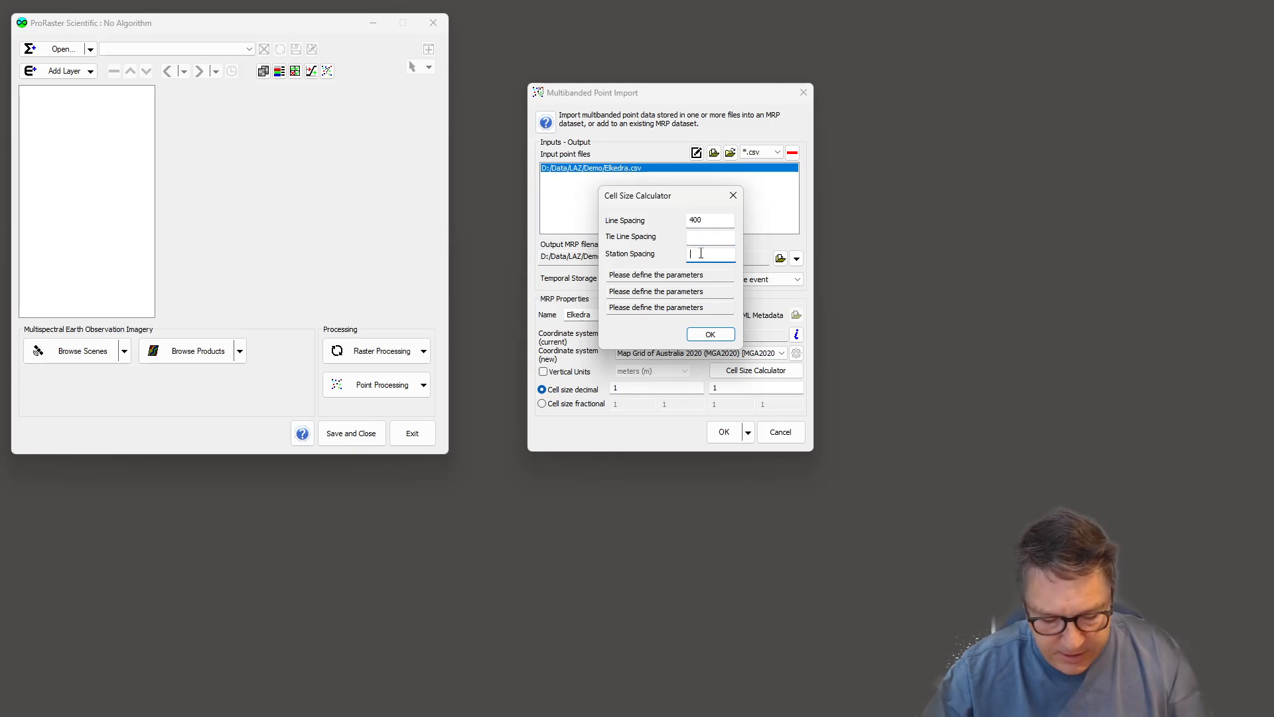
pyautogui.write('7.5')
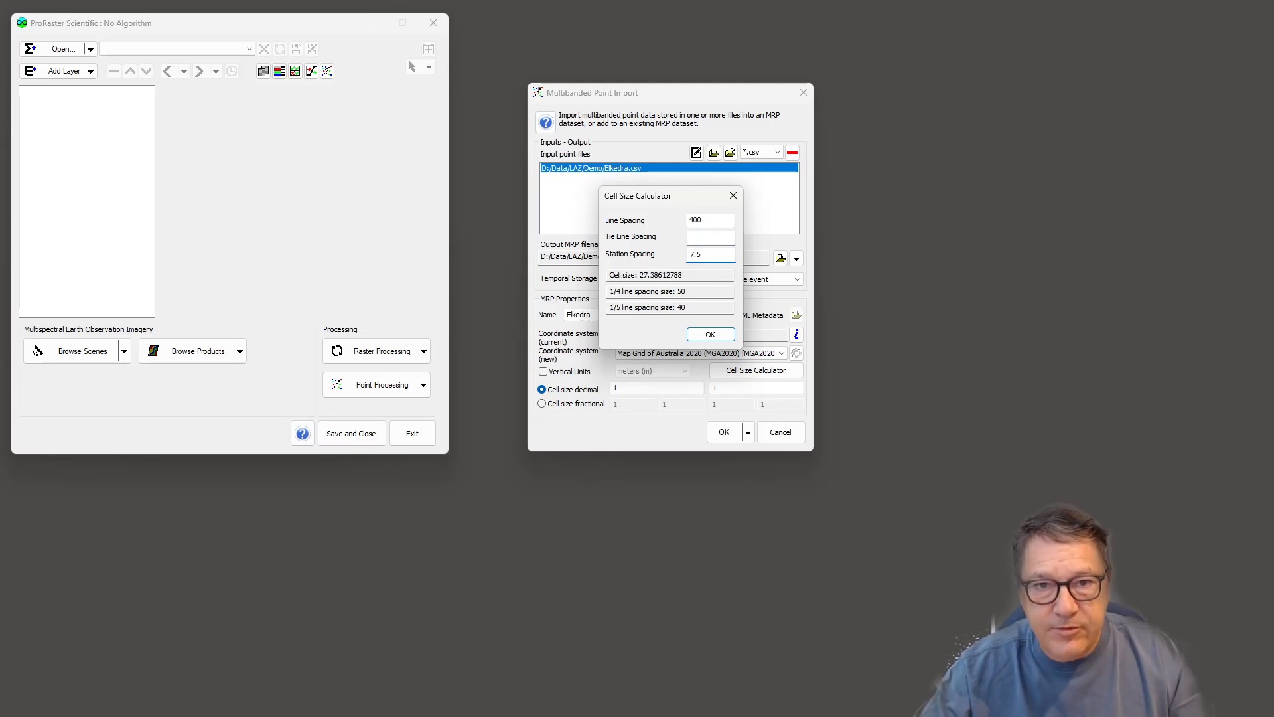
pyautogui.click(713, 270)
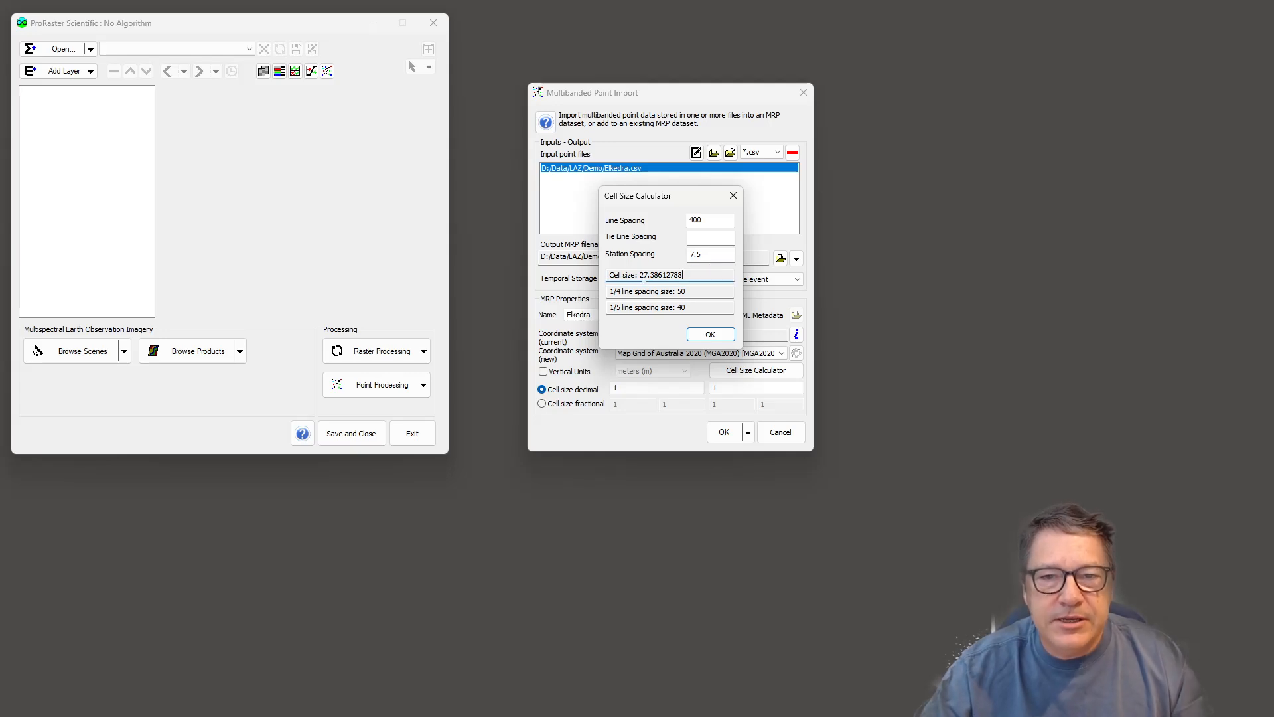
pyautogui.moveTo(640, 275); pyautogui.dragTo(653, 274)
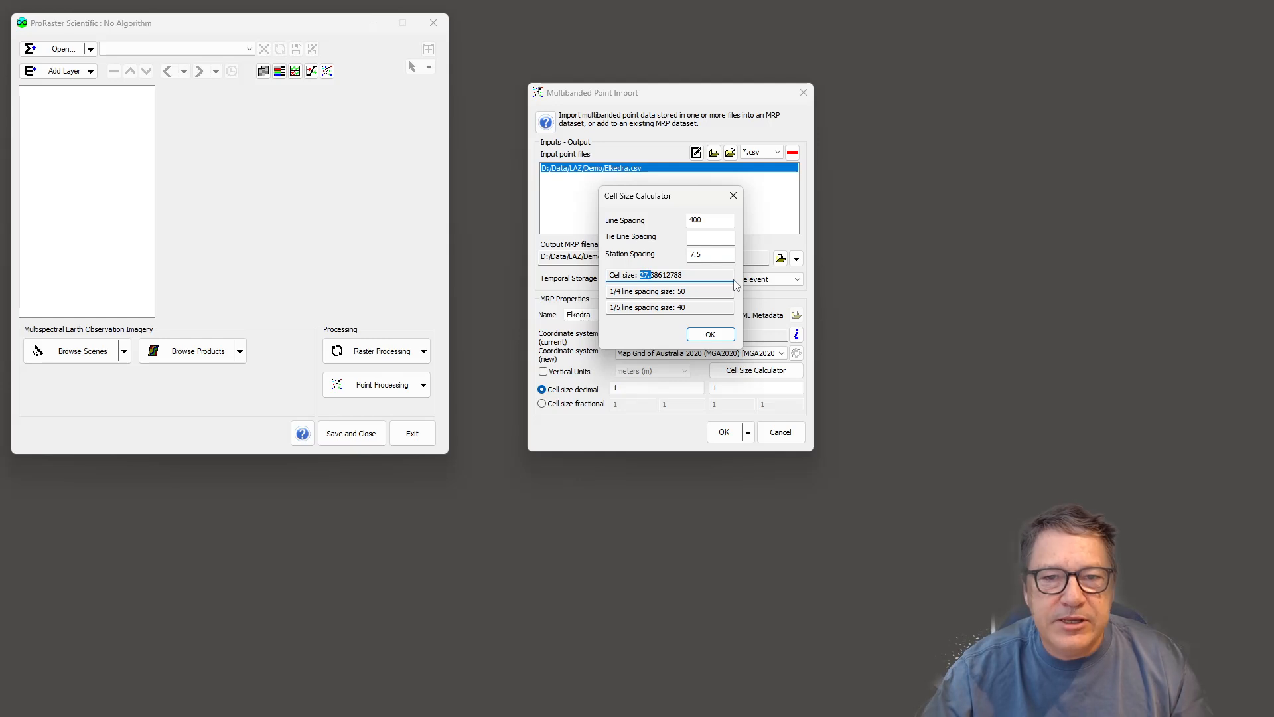
pyautogui.click(714, 276)
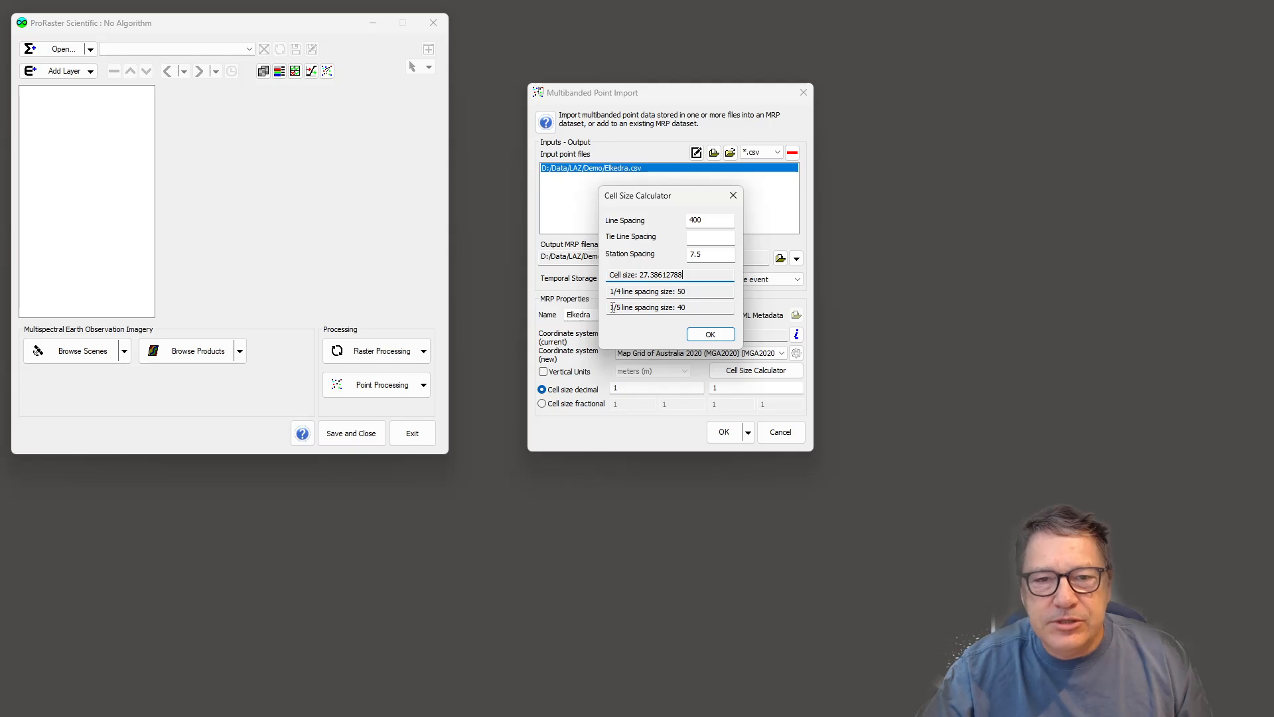
pyautogui.moveTo(610, 308); pyautogui.dragTo(663, 308)
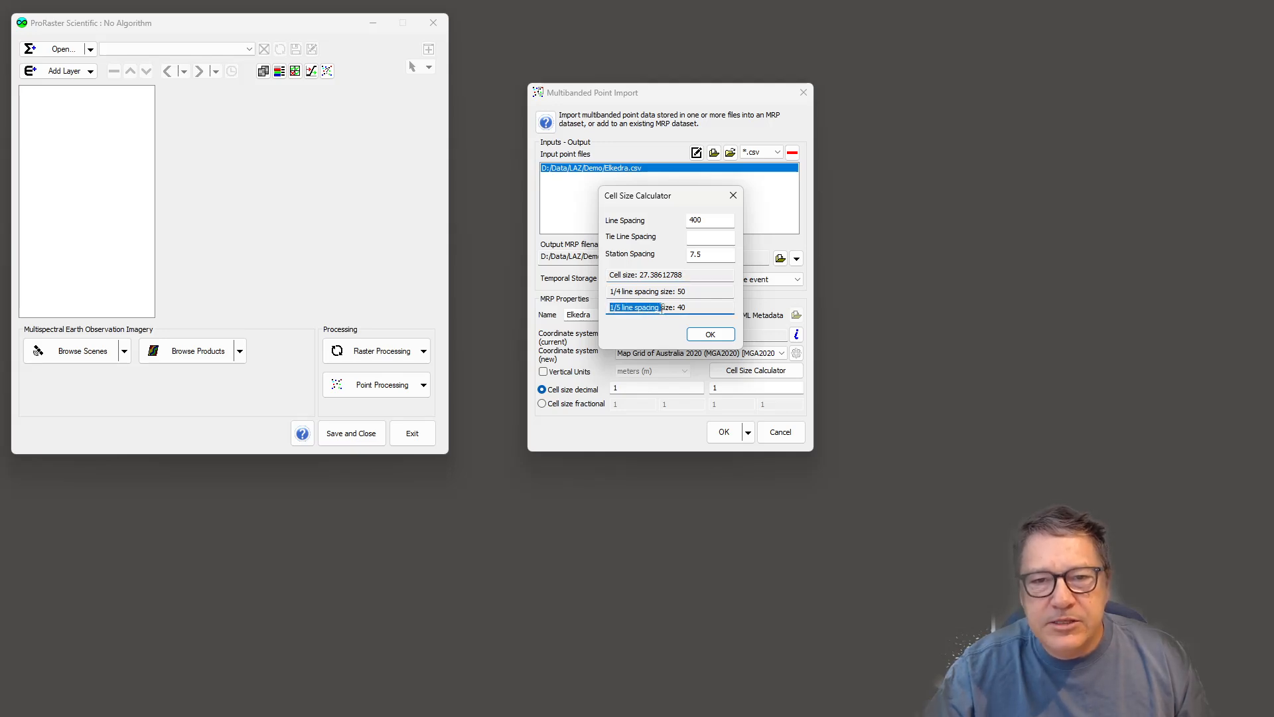
pyautogui.click(683, 307)
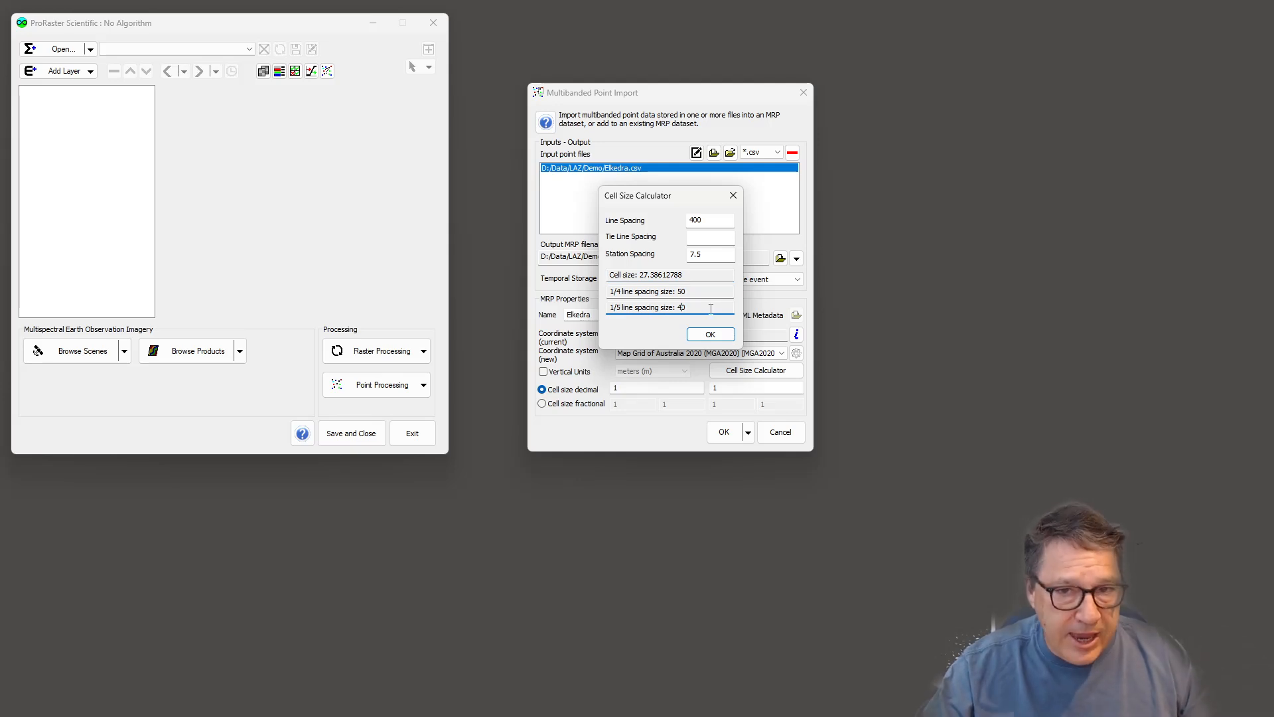
pyautogui.doubleClick(683, 308)
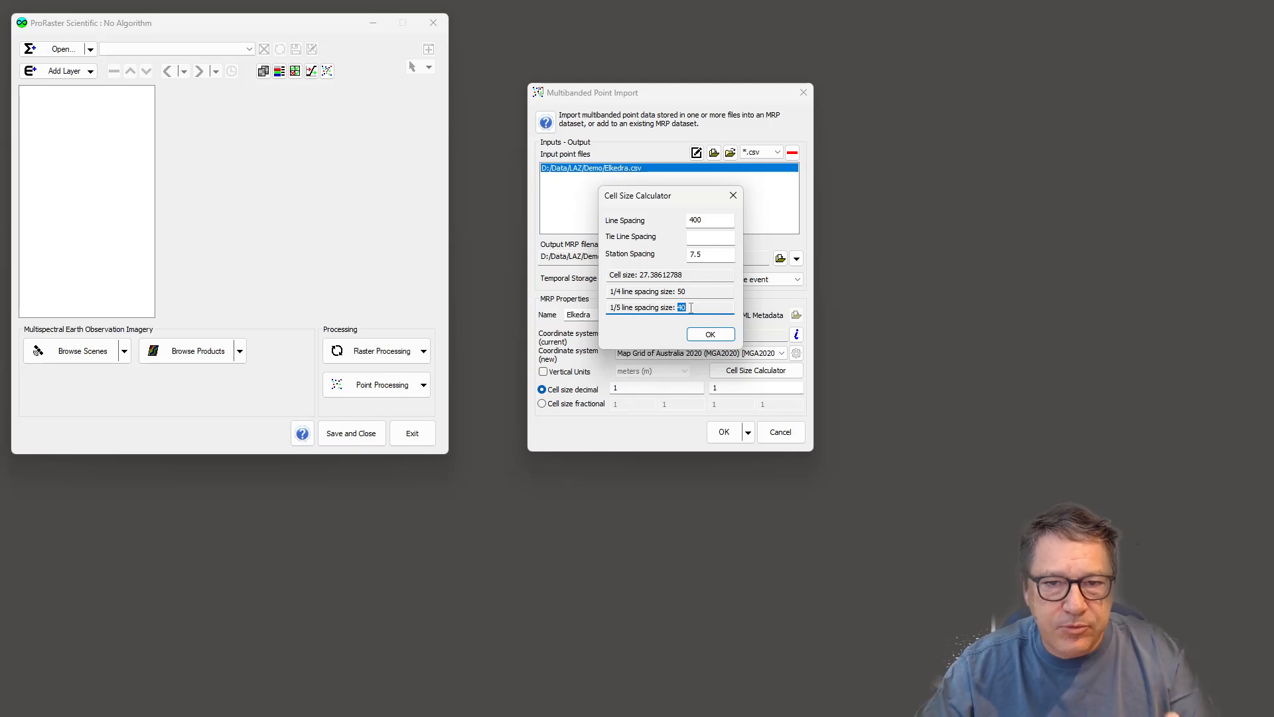
pyautogui.click(712, 334)
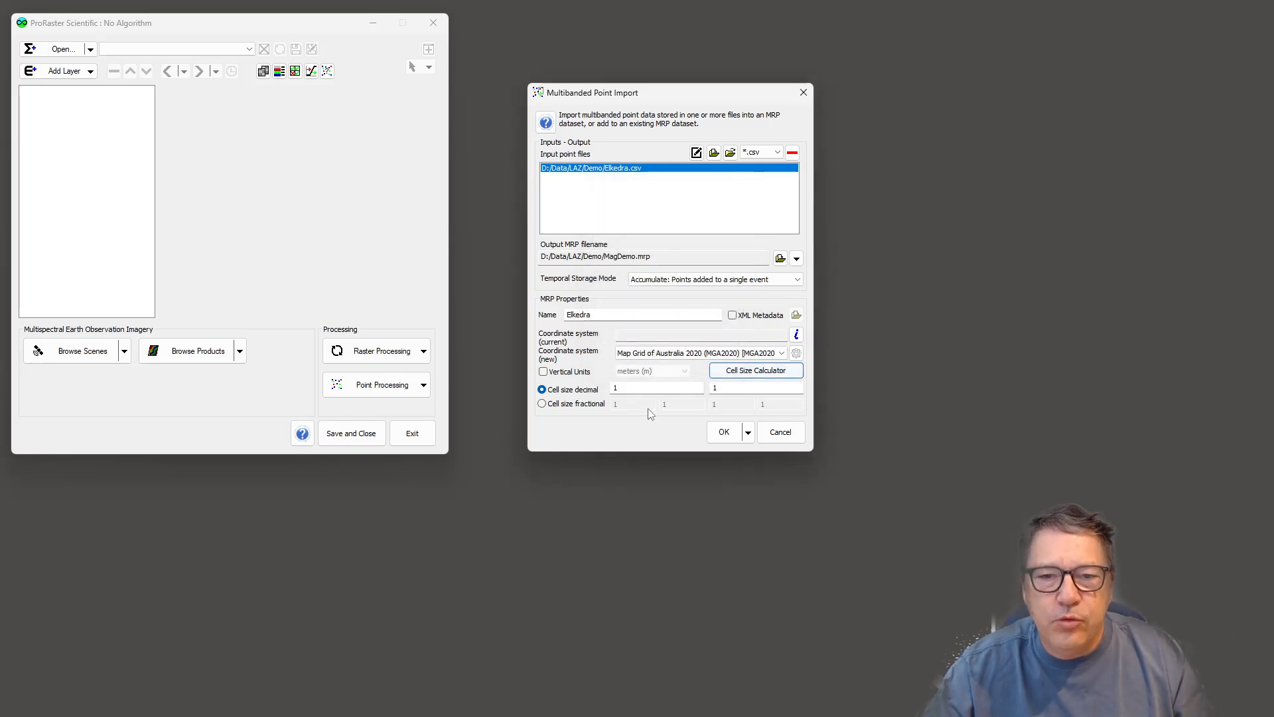
# - Set the decimal cell size to 40 by 40, run the import and close the progress window
pyautogui.moveTo(631, 388); pyautogui.dragTo(576, 390)
pyautogui.write('40')
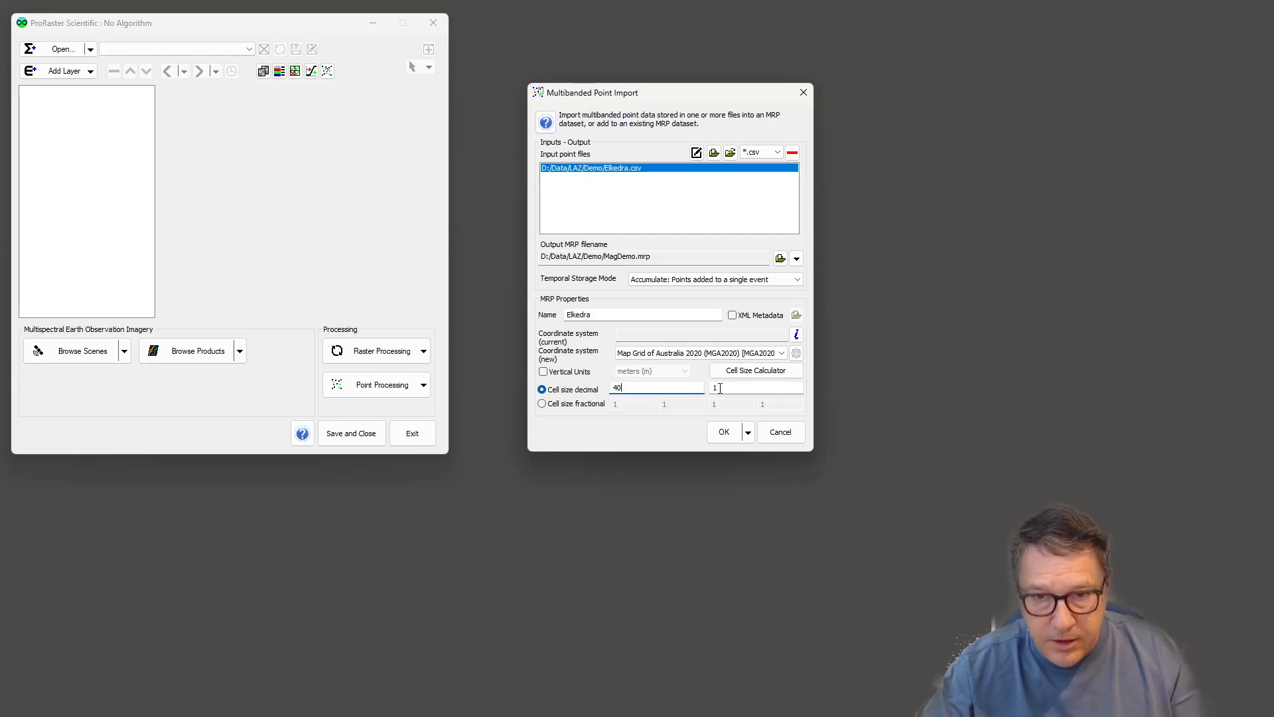
pyautogui.press('Tab')
pyautogui.write('40')
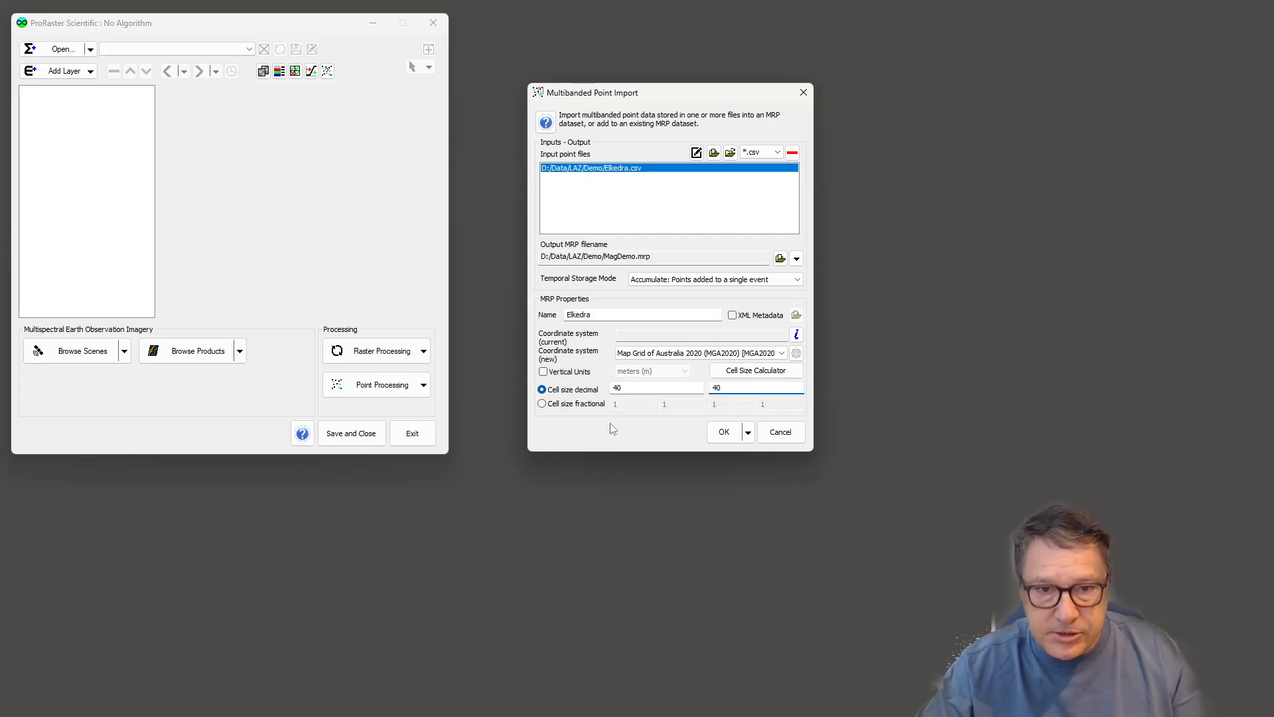
pyautogui.click(724, 432)
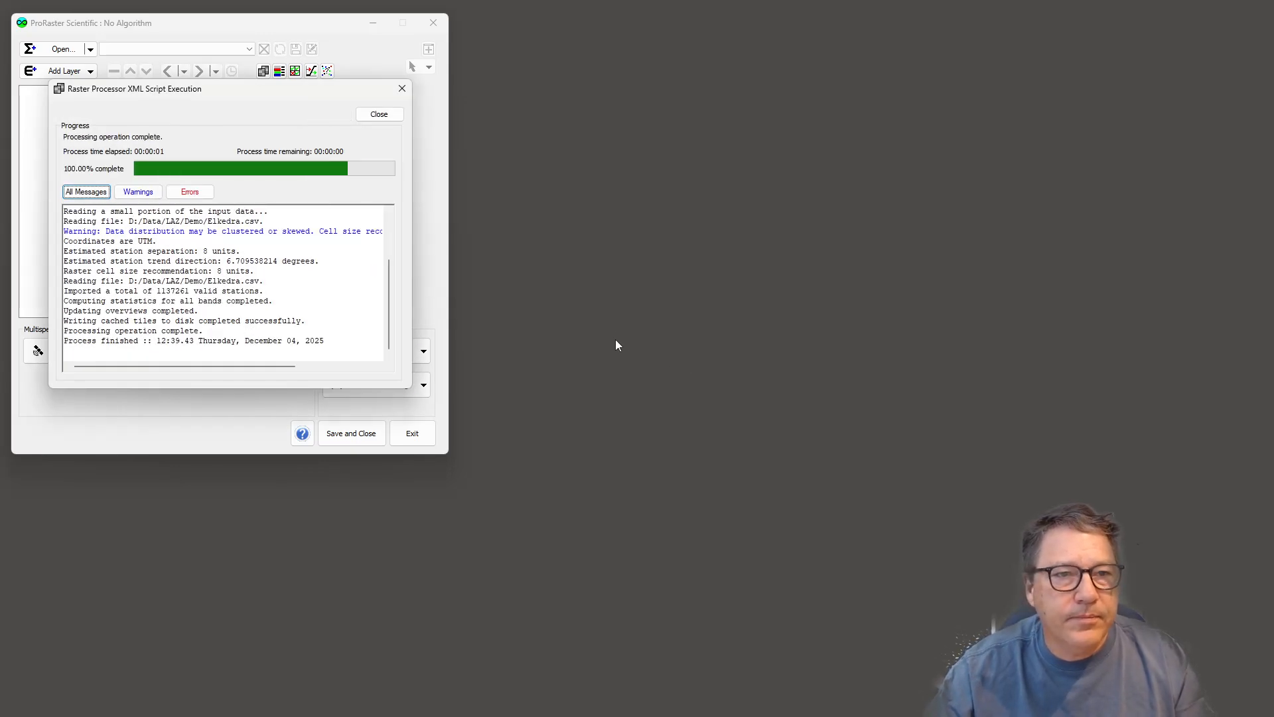
pyautogui.click(379, 115)
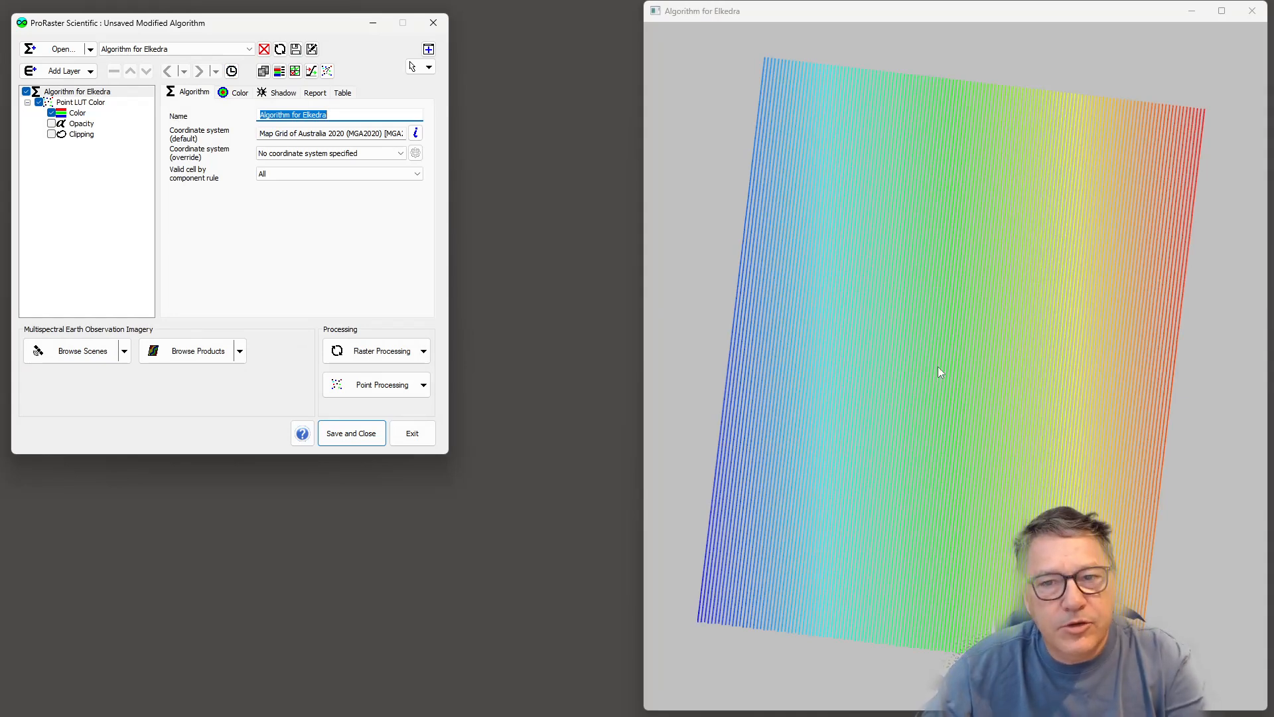
# - Select the point colour layer and choose the magnetic data band as its field
pyautogui.click(77, 113)
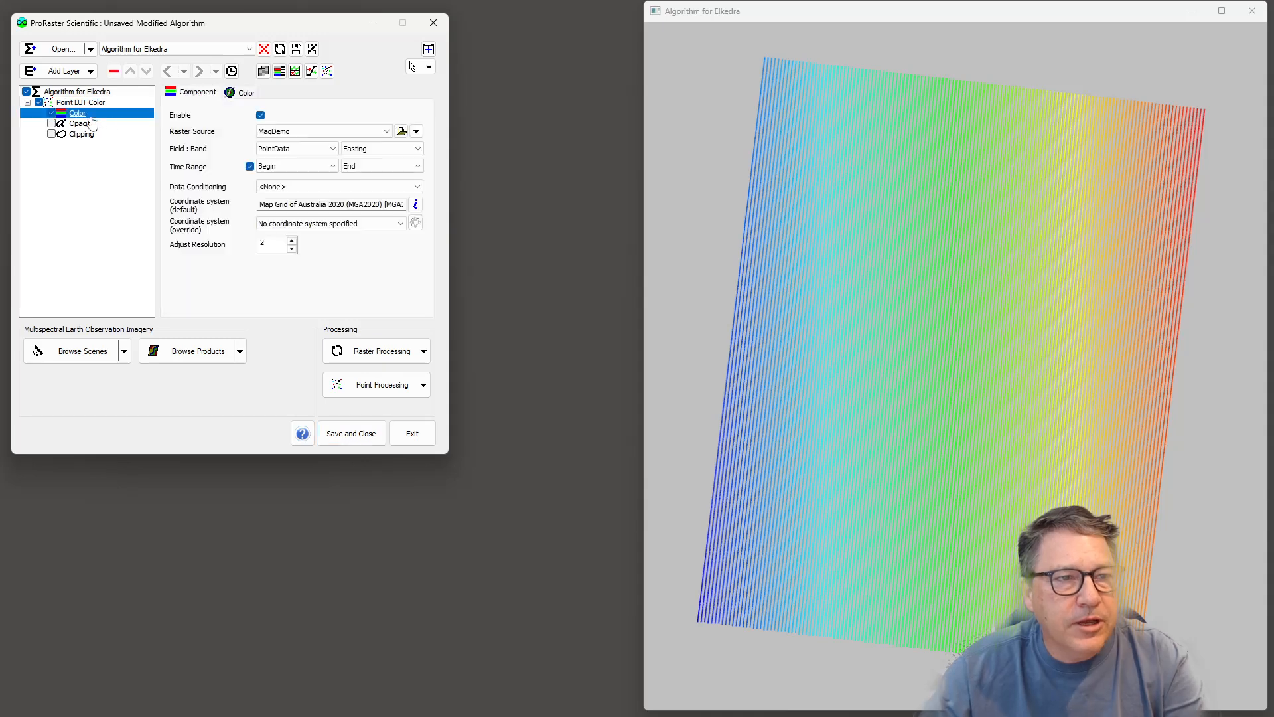
pyautogui.click(372, 148)
pyautogui.click(367, 192)
# - Set the colour layer's data transform type to Stable Equal Area Transform
pyautogui.click(252, 95)
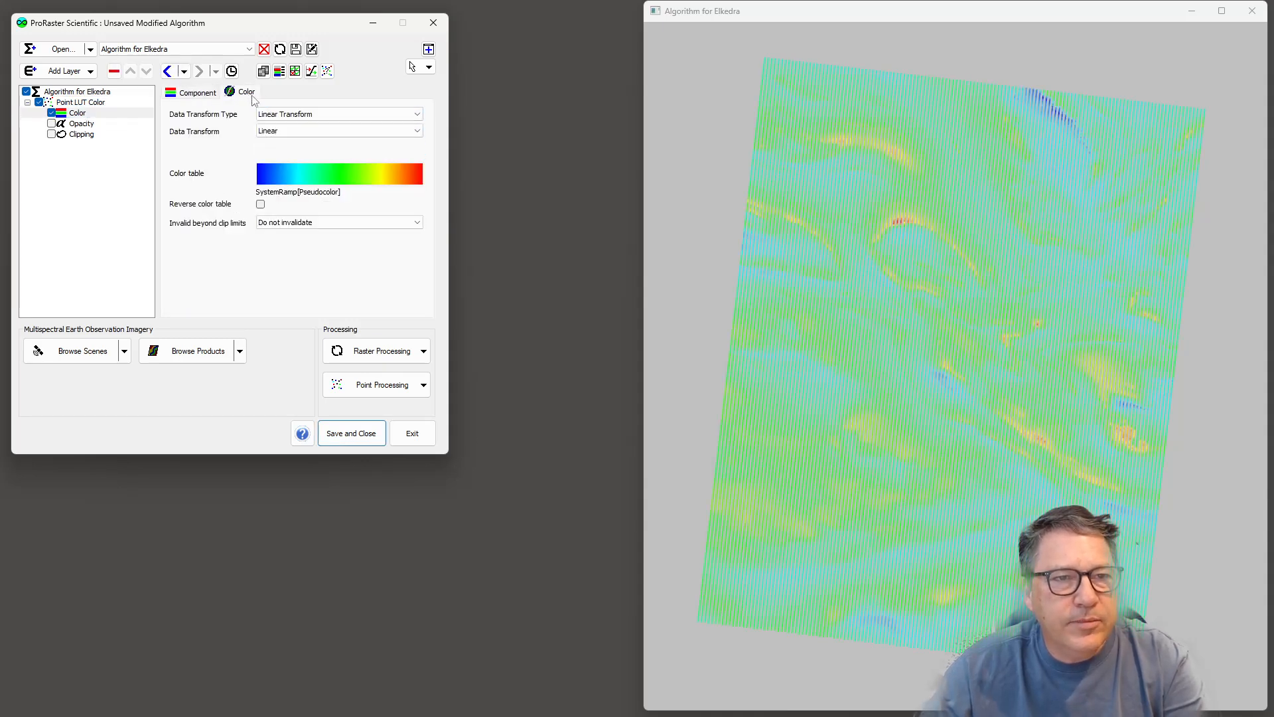
pyautogui.click(312, 115)
pyautogui.click(365, 166)
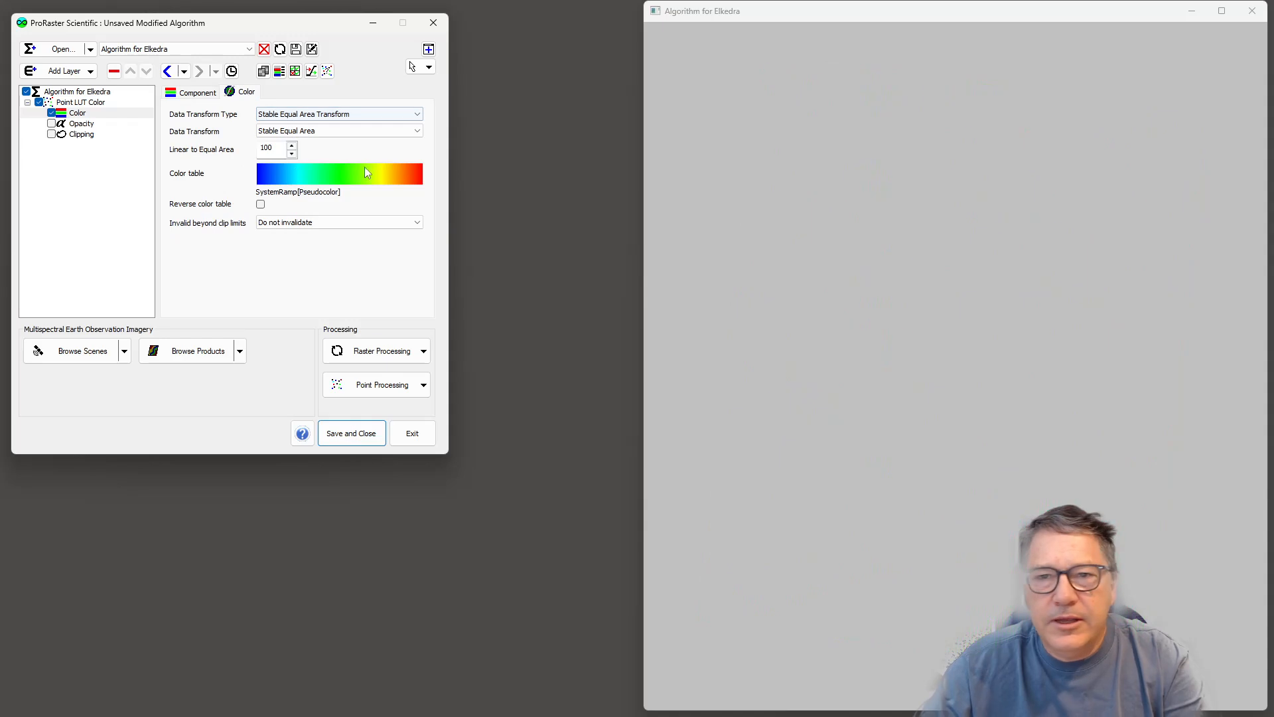